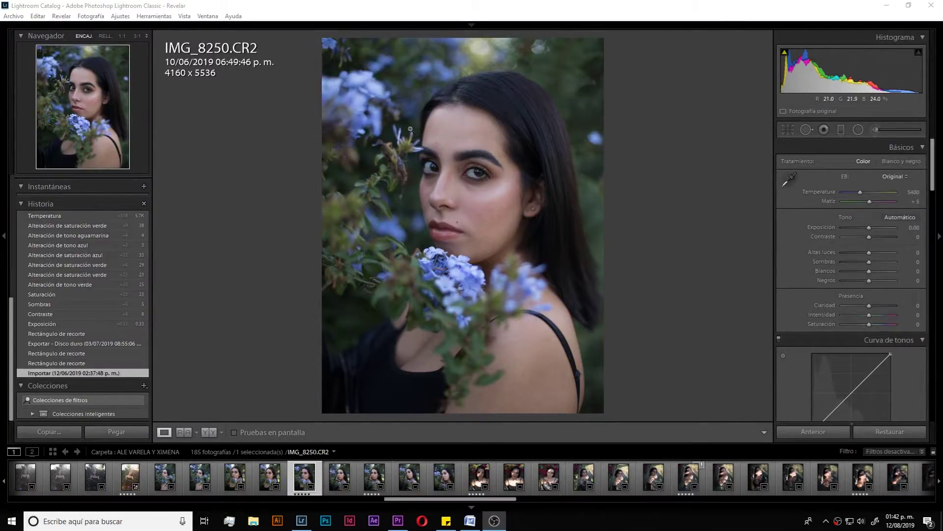
Step: Undo the earlier crop by setting the crop aspect to Original, restoring the full 4160 x 6240 frame
left_click_drag(396, 163, 306, 131)
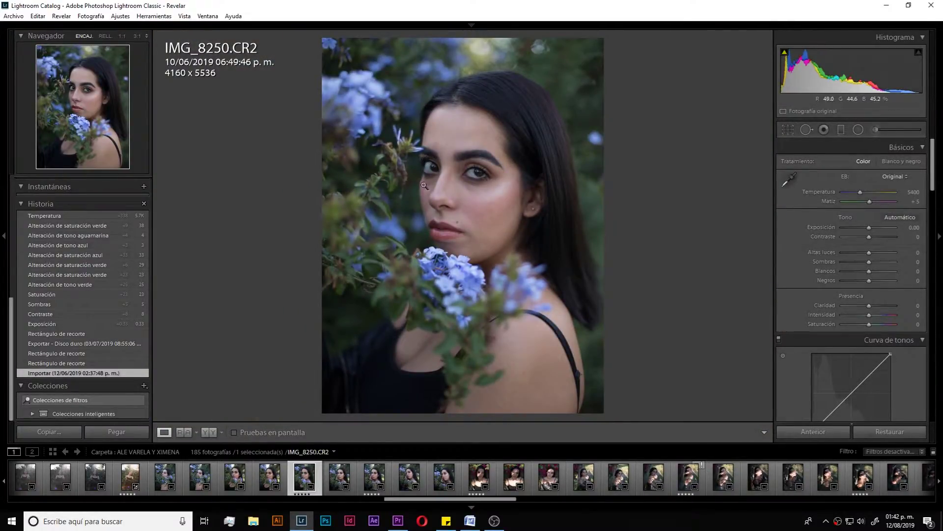
mouse_move(379, 176)
left_mouse_down()
mouse_move(353, 79)
mouse_move(498, 193)
left_mouse_up()
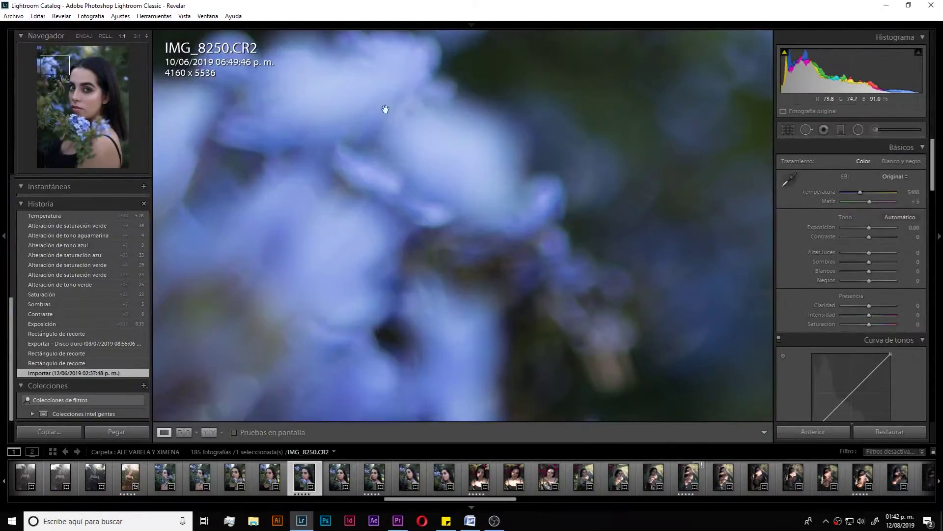
left_click(522, 169)
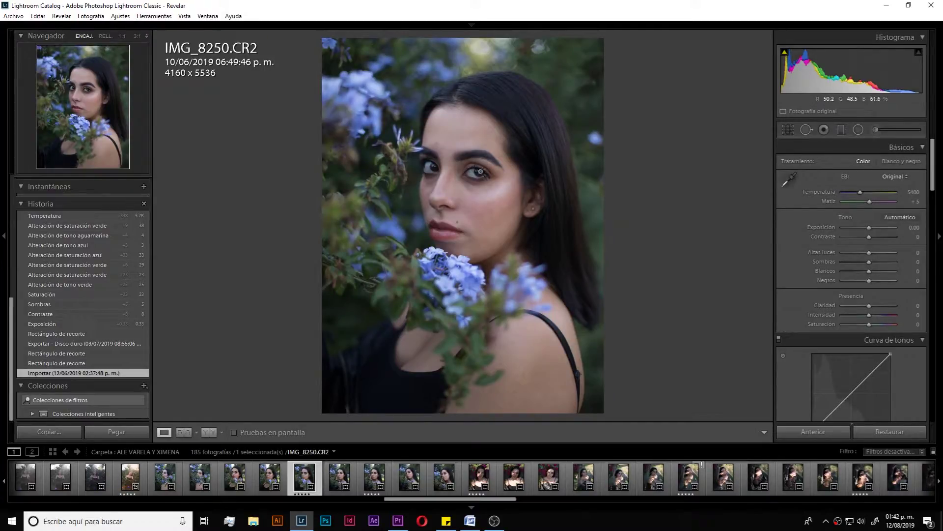
left_click(788, 129)
left_click(892, 164)
left_click(880, 184)
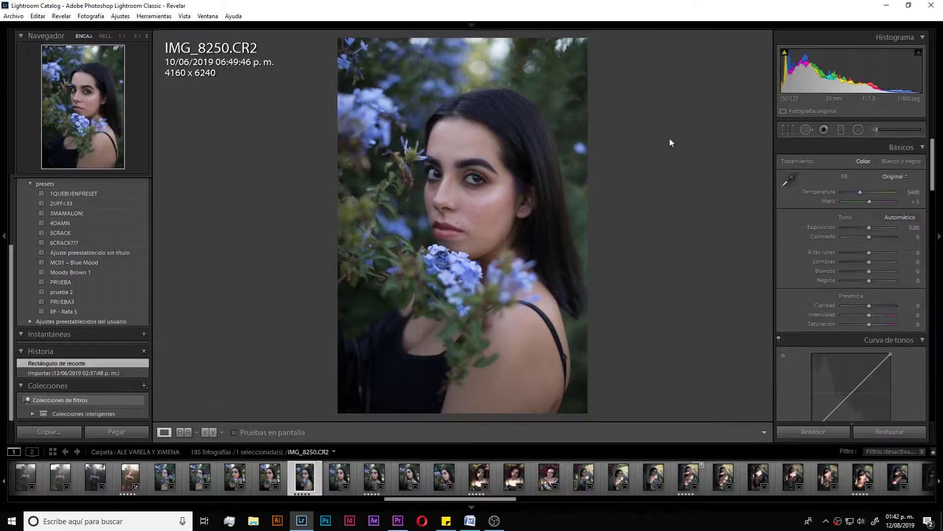
key("Return")
Step: Set Exposure +0.42, Contrast +8, Highlights -25, Shadows +7, Whites +3 and Blacks +3
left_click_drag(444, 139, 661, 276)
left_click_drag(470, 110, 571, 88)
left_click_drag(869, 227, 865, 254)
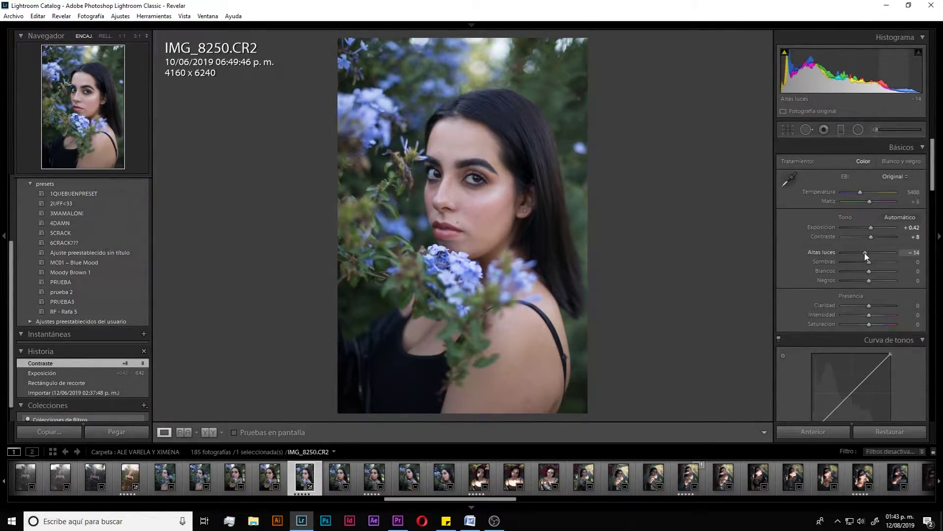
left_click_drag(864, 252, 867, 272)
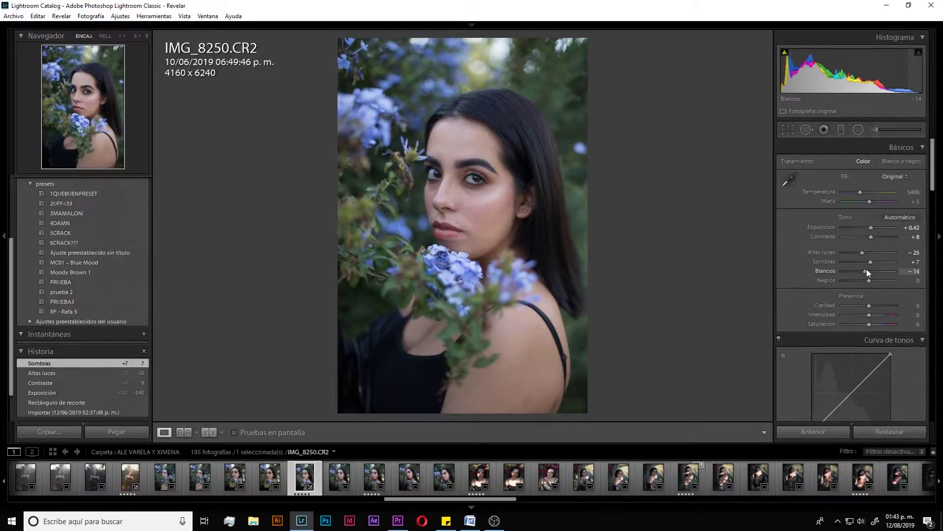
left_click_drag(869, 271, 871, 271)
left_click_drag(871, 284, 870, 274)
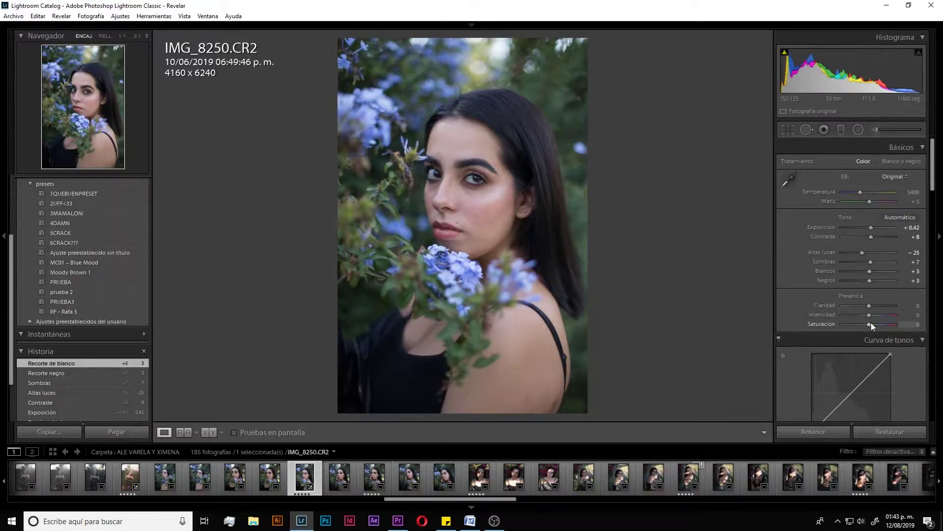
Step: Boost overall Saturation to +38
left_click_drag(870, 324, 880, 324)
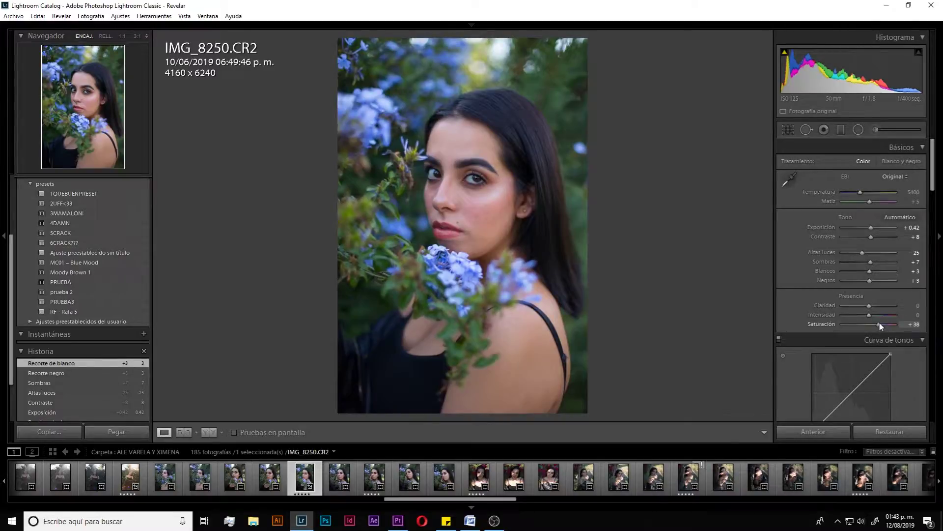
left_click(562, 80)
left_click(563, 80)
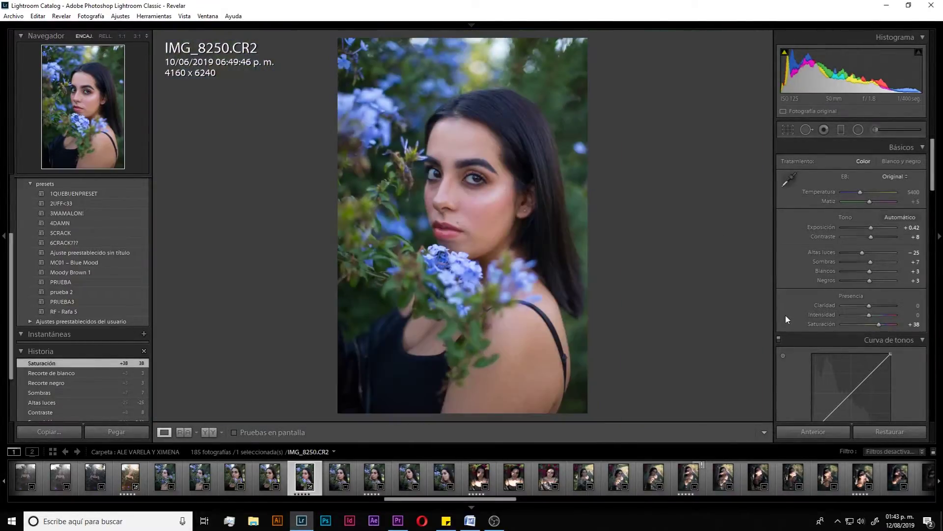
scroll(788, 320, "down", 5)
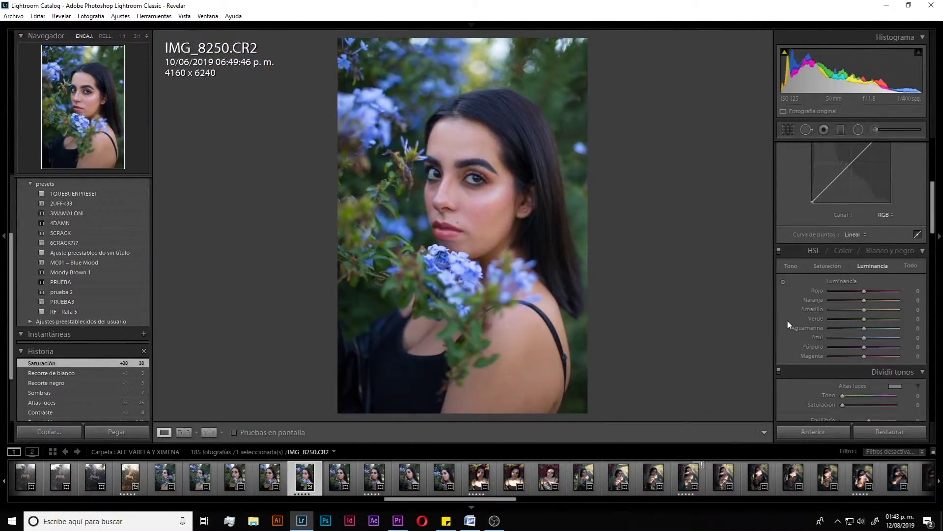
Step: In HSL, shift Green hue +20 and saturate the green foliage and Blue flowers to +42
left_click(818, 266)
left_click(796, 264)
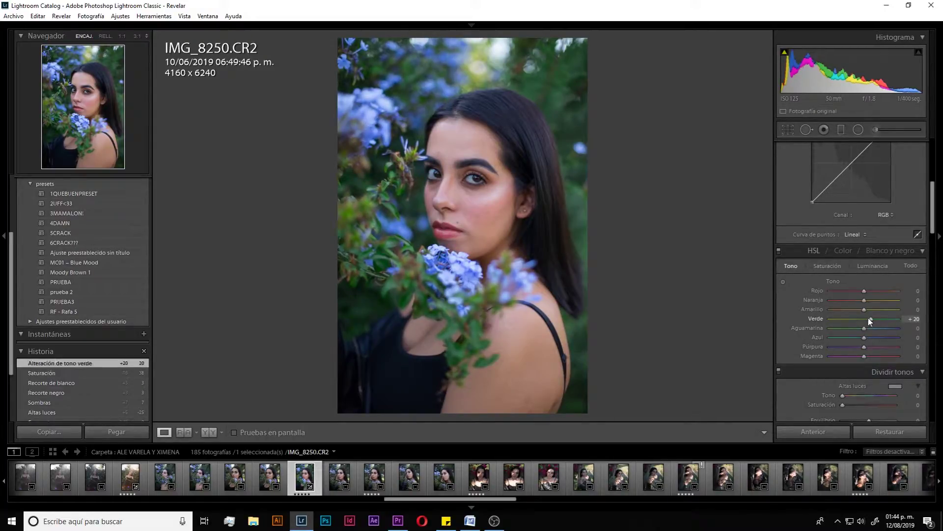
left_click(830, 266)
left_click_drag(877, 319, 891, 318)
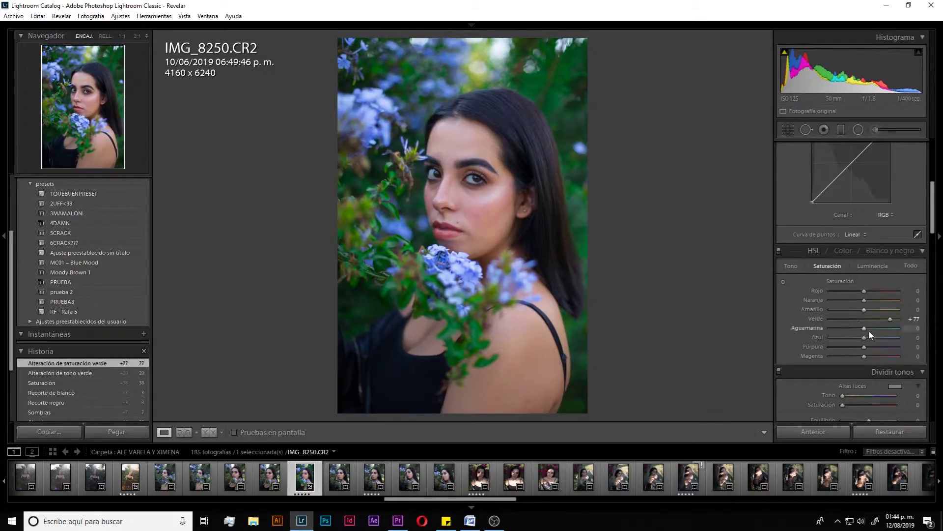
left_click_drag(870, 337, 878, 335)
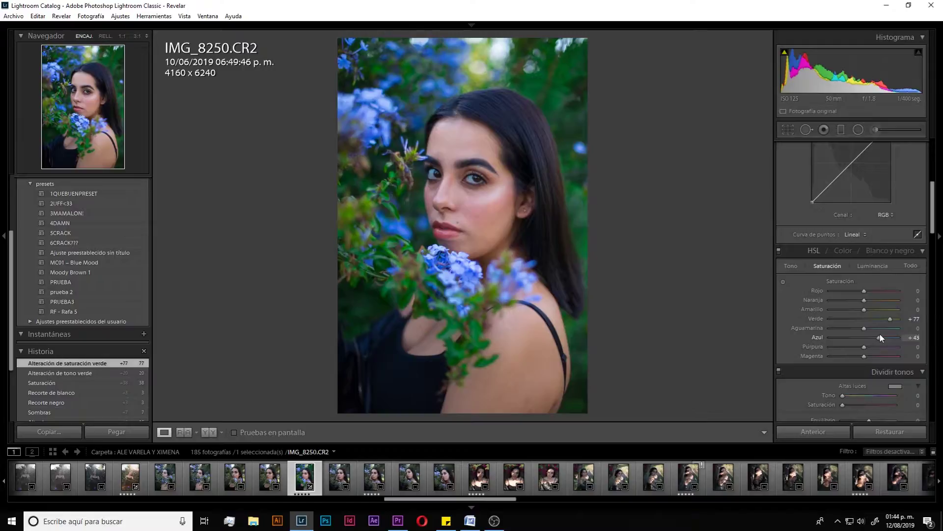
left_click_drag(881, 338, 879, 337)
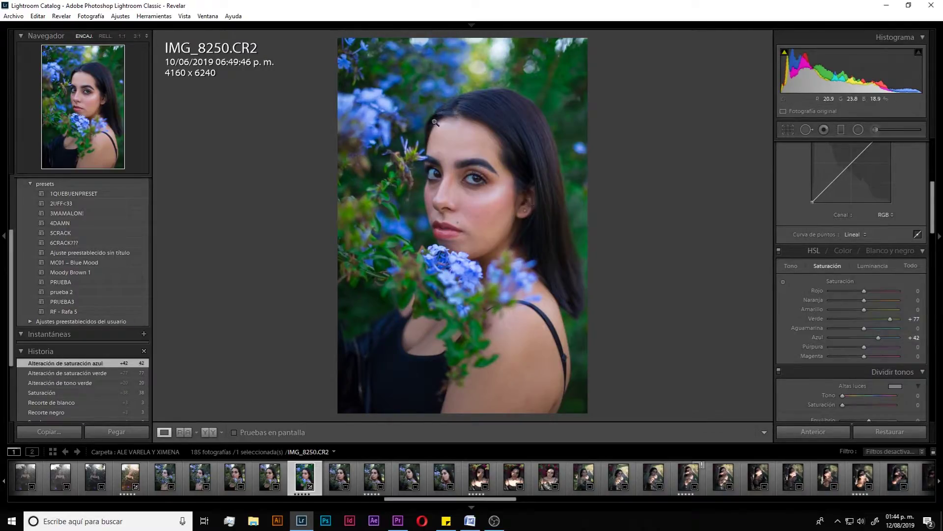
mouse_move(416, 103)
left_mouse_down()
mouse_move(554, 80)
mouse_move(547, 93)
left_mouse_up()
Step: Try the Blue hue slider, finally nudging the blue flowers slightly toward violet
left_click(791, 266)
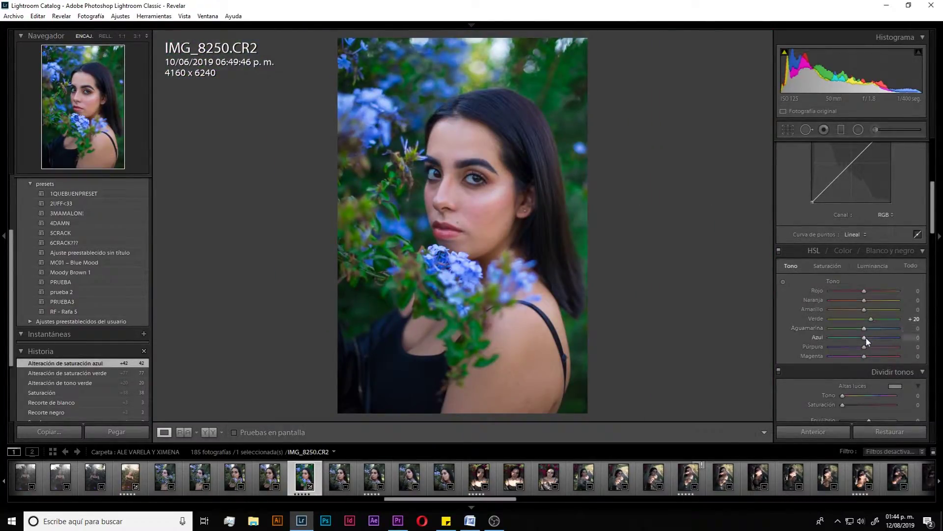
left_click_drag(871, 336, 901, 335)
left_click_drag(898, 337, 866, 338)
mouse_move(865, 338)
left_mouse_down()
mouse_move(904, 336)
mouse_move(864, 344)
left_mouse_up()
Step: Add three points to the Tone Curve for a gentle contrast curve
scroll(830, 263, "up", 3)
left_click(830, 260)
left_click(851, 240)
left_click(872, 221)
left_click_drag(873, 221, 874, 218)
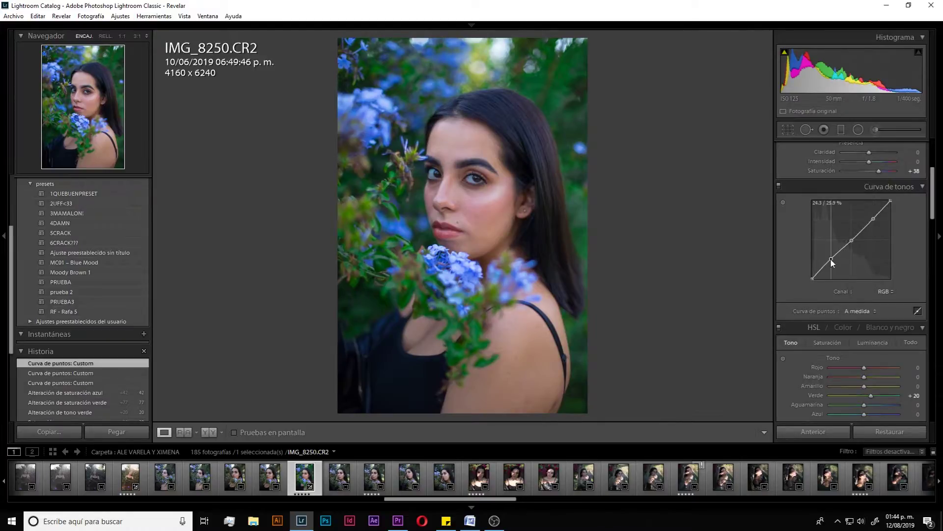
left_click_drag(831, 261, 833, 262)
left_click_drag(833, 264, 833, 262)
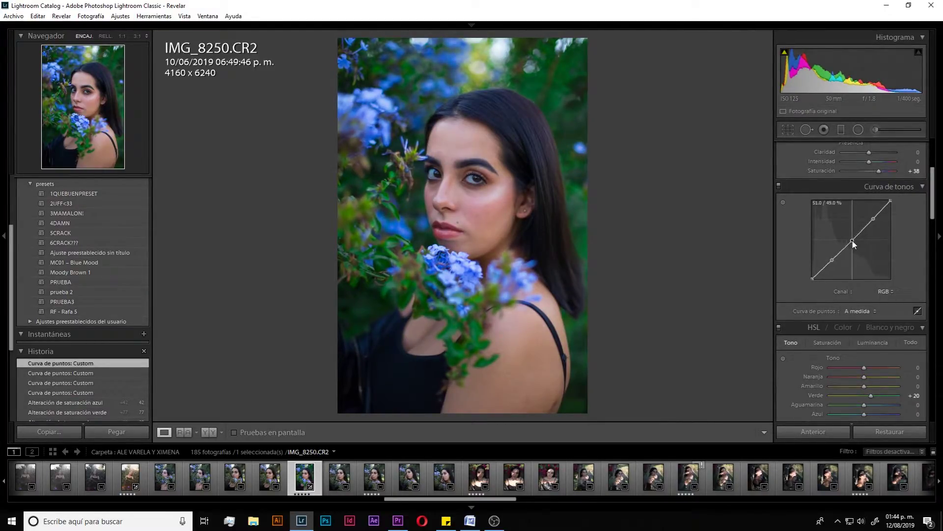
left_click(853, 242)
Step: Enable Remove Chromatic Aberration in Lens Corrections
scroll(796, 281, "down", 3)
scroll(796, 281, "down", 2)
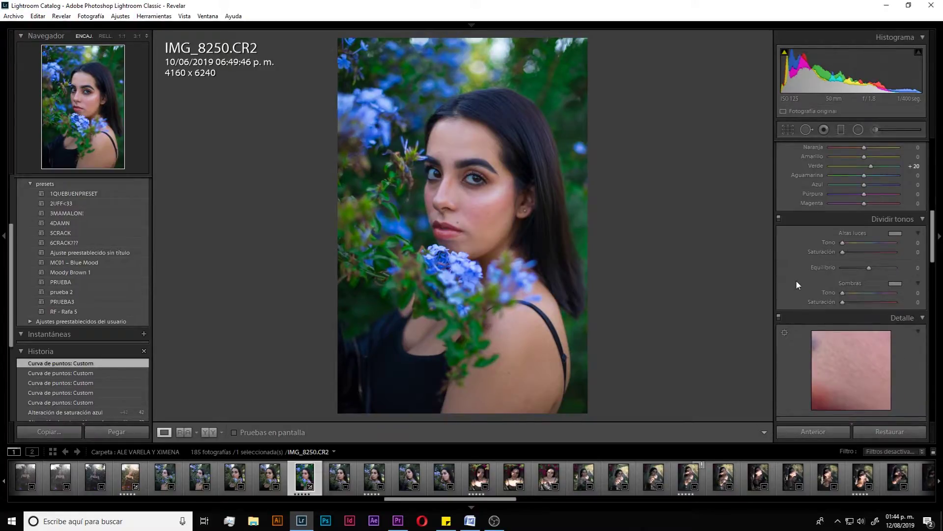
scroll(796, 284, "down", 5)
left_click(785, 355)
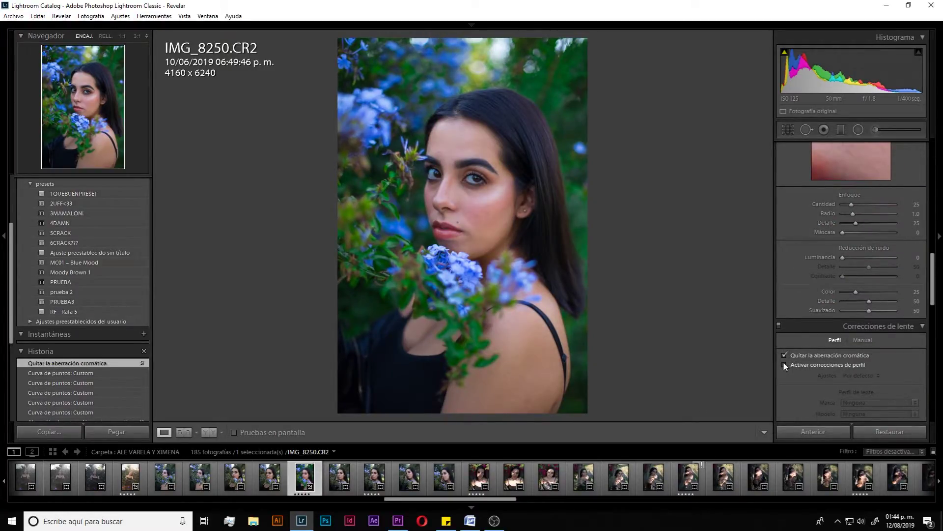
Step: Set Sharpening to Amount 84, Radius 1.6, Detail 47 and Masking 32, previewing on the eye
scroll(818, 314, "down", 2)
scroll(818, 314, "down", 2)
scroll(818, 314, "up", 6)
scroll(818, 314, "down", 2)
scroll(817, 315, "up", 2)
mouse_move(852, 281)
left_mouse_down()
mouse_move(841, 282)
mouse_move(872, 278)
left_mouse_up()
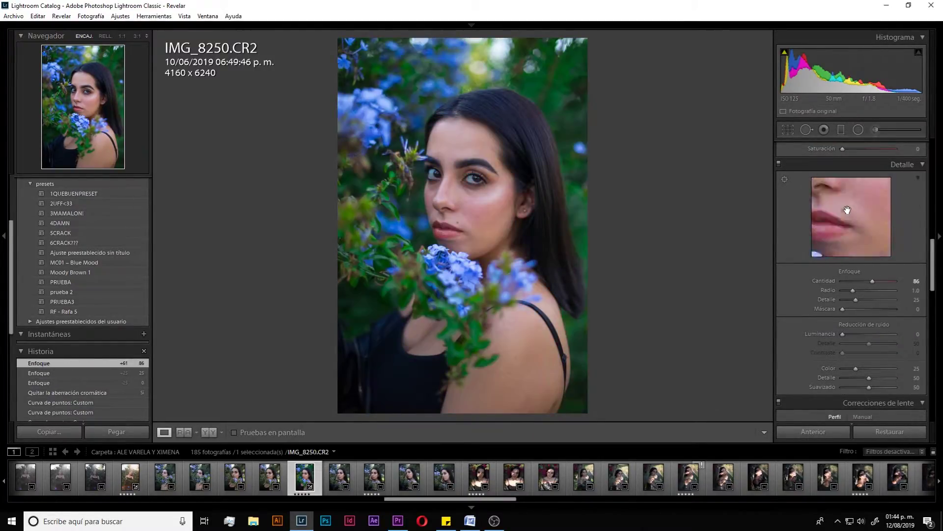
left_click(855, 202)
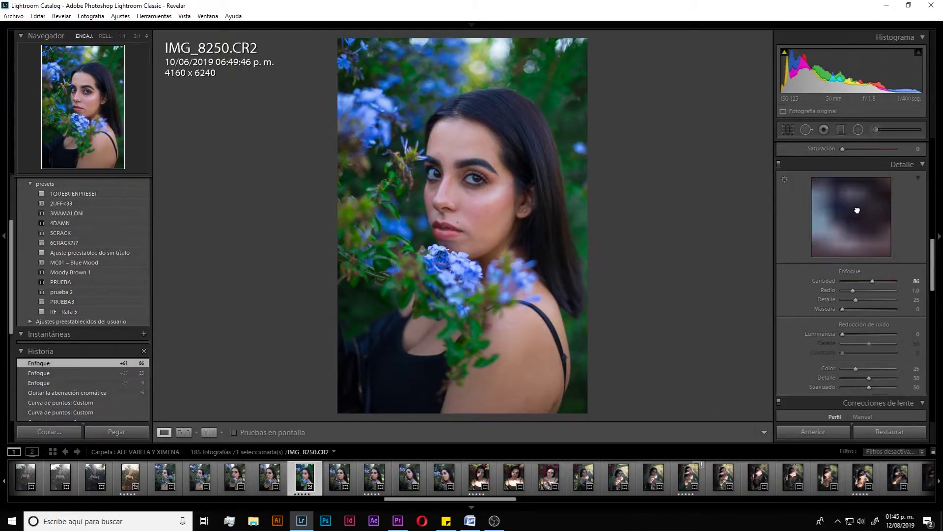
left_click_drag(875, 283, 862, 308)
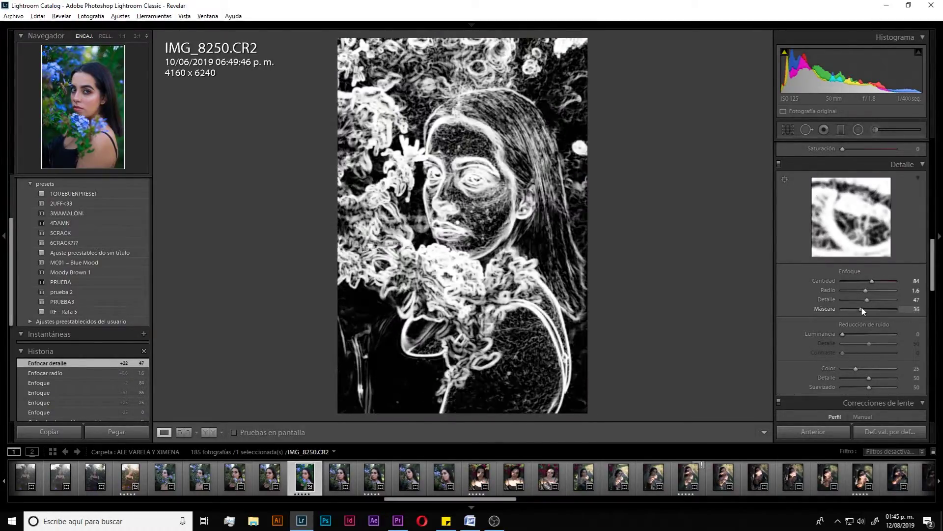
Step: Inspect the sharpened eyes, green background bokeh and blue flowers up close
left_click_drag(471, 174, 371, 80)
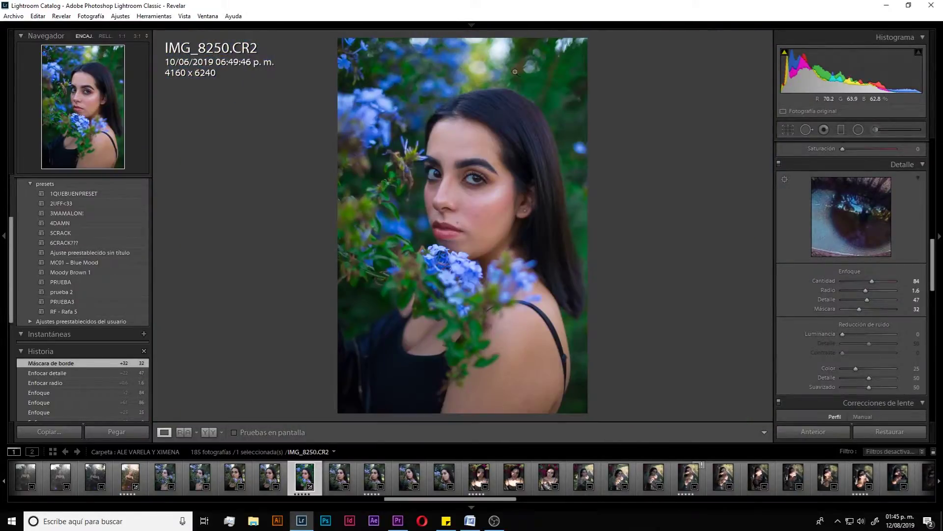
left_click(521, 70)
left_click_drag(604, 86, 455, 257)
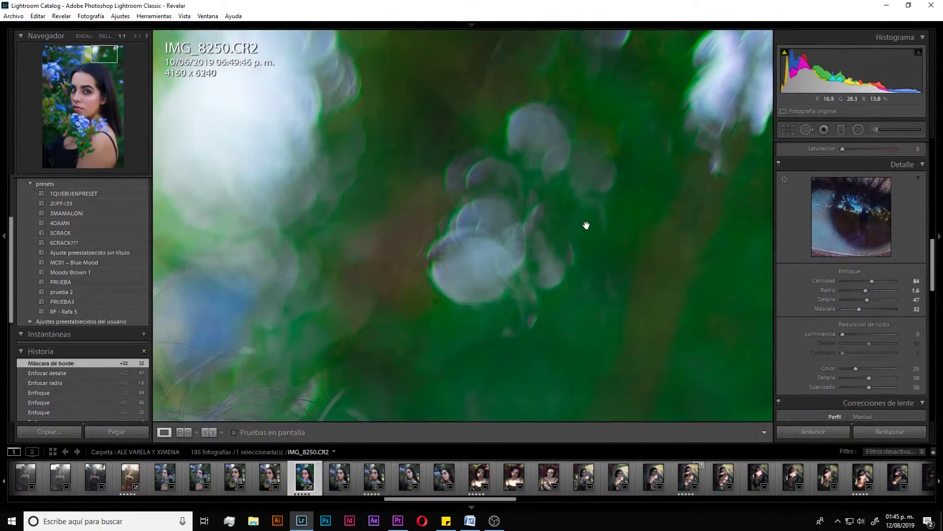
left_click(540, 224)
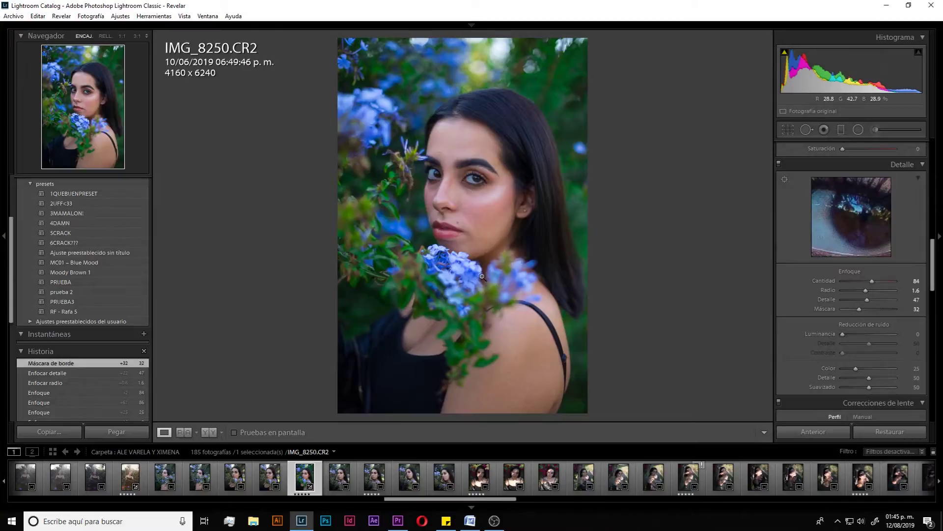
left_click_drag(482, 276, 590, 248)
Step: Compare Before/After, then send the portrait via Edit In > Edit in Adobe Photoshop CC
key("backslash")
key("backslash")
key("backslash")
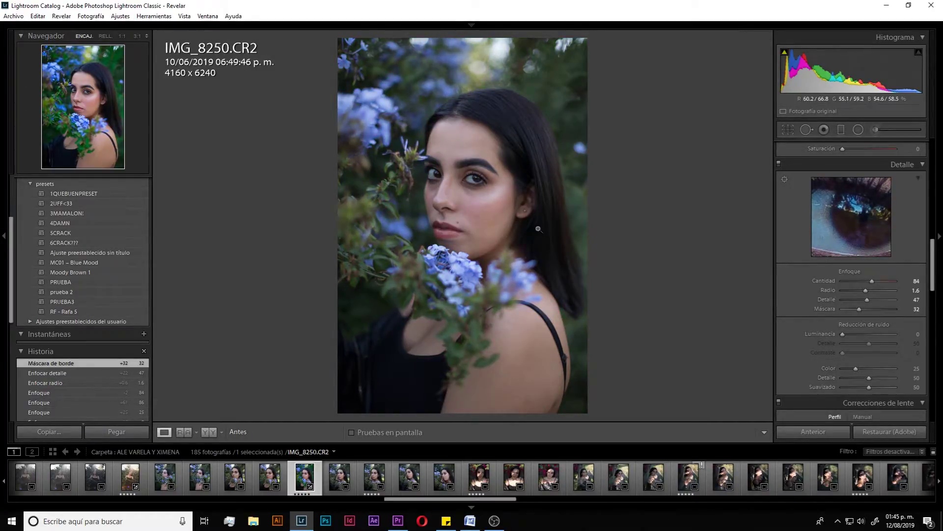
key("backslash")
right_click(492, 199)
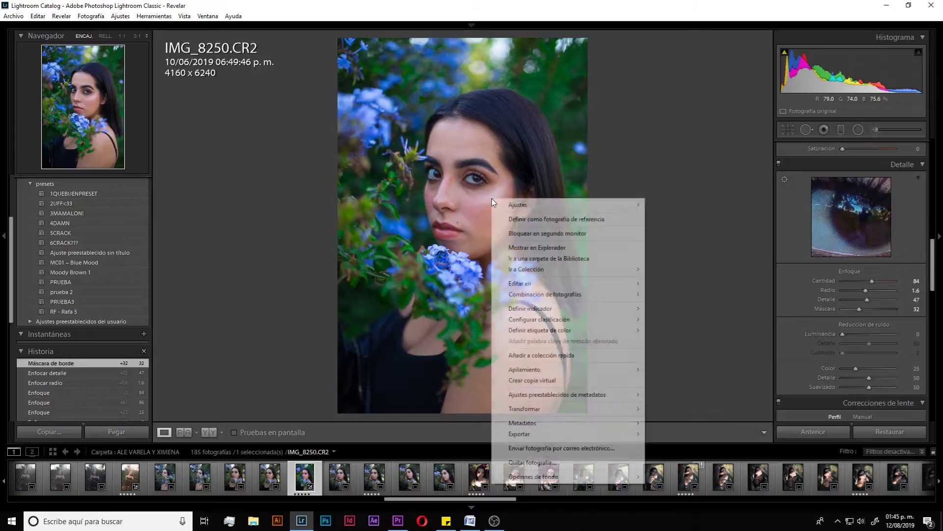
mouse_move(520, 283)
left_click(698, 283)
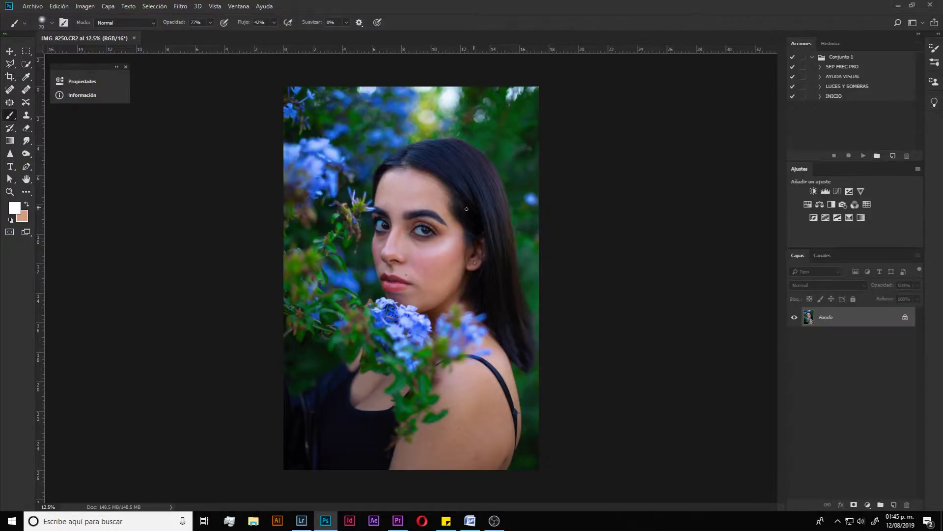
key("z")
left_click(429, 225)
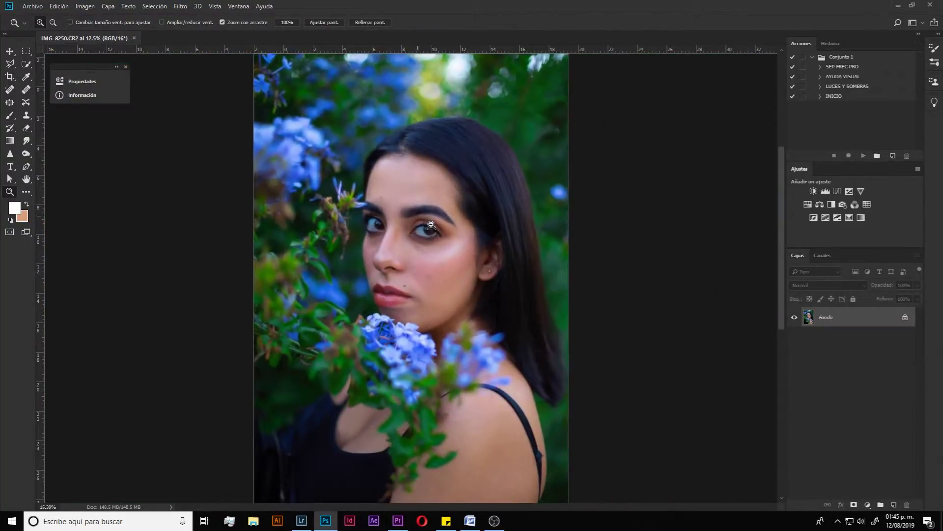
Step: Duplicate the portrait onto Capa 1 and toggle its visibility to compare
key("b")
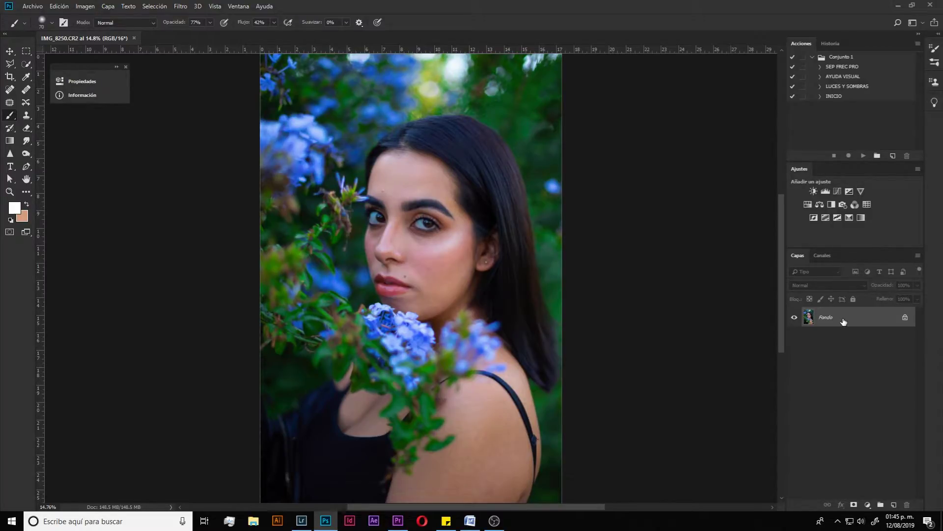
key("ctrl+j")
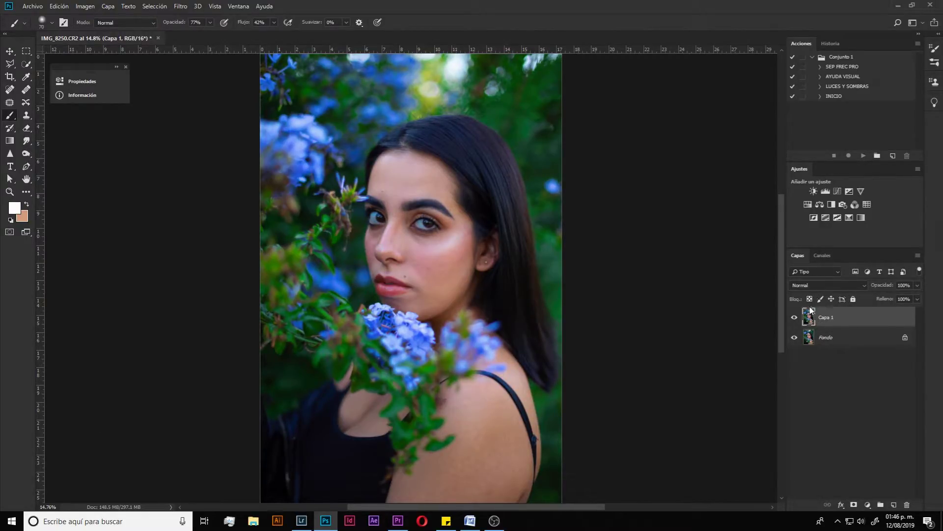
left_click(796, 316)
left_click(794, 318)
Step: Fit the whole portrait in the window and bring up the Filtro menu
key("ctrl+0")
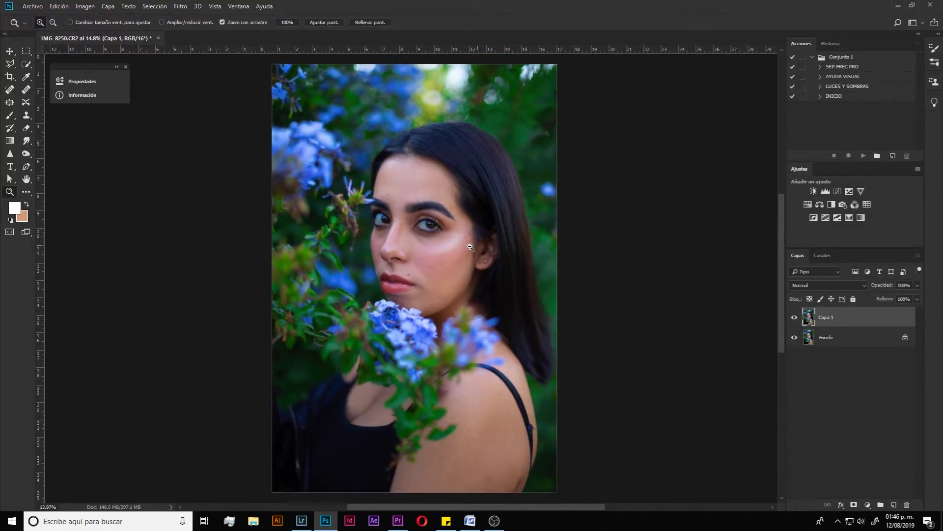
left_click(820, 257)
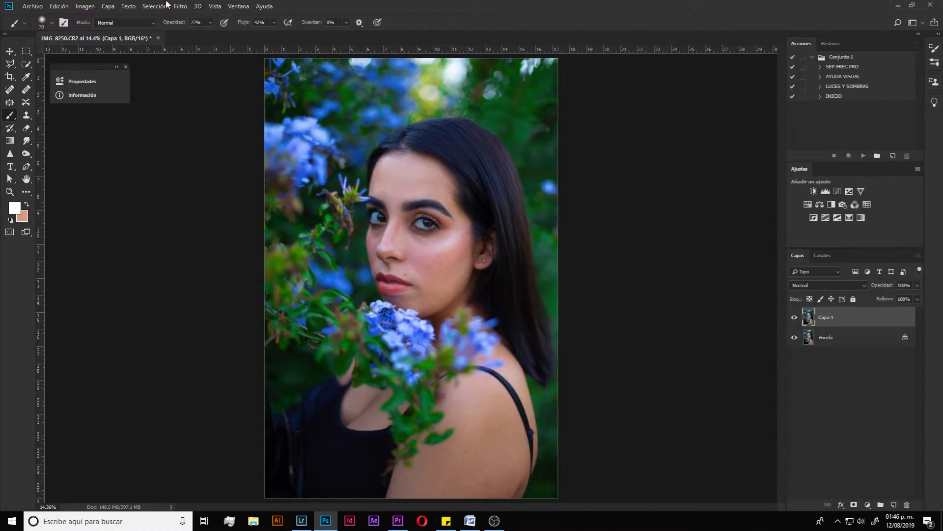
left_click(190, 9)
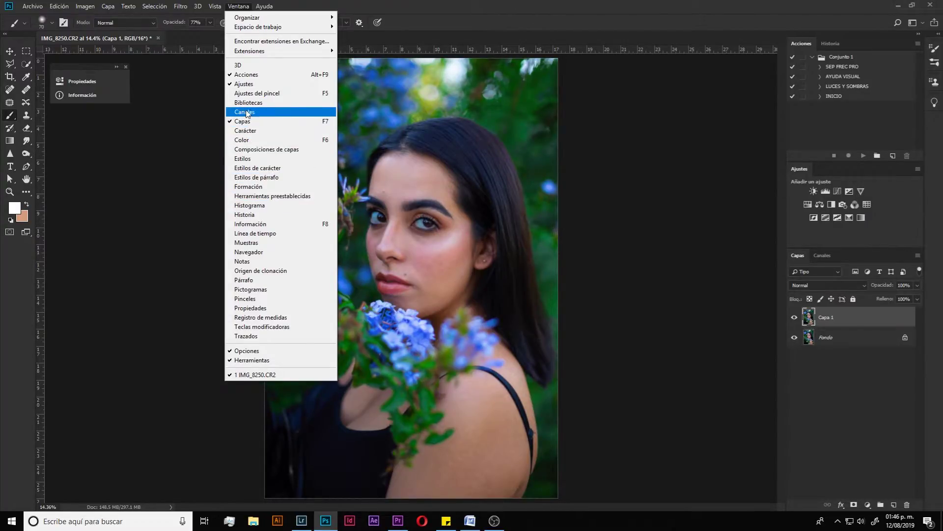
Step: Copy the Verde channel into the Azul channel, then return to full RGB and the layers list
left_click(828, 256)
left_click(805, 255)
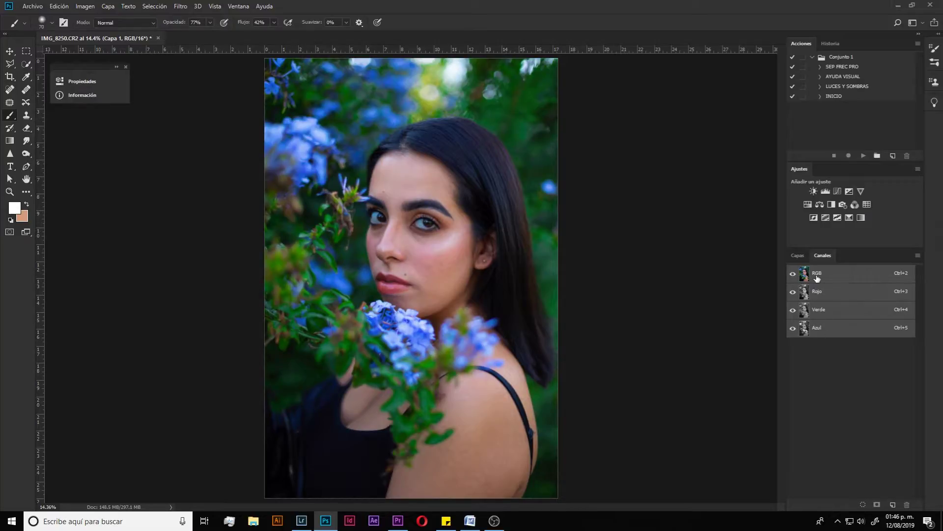
left_click(824, 310)
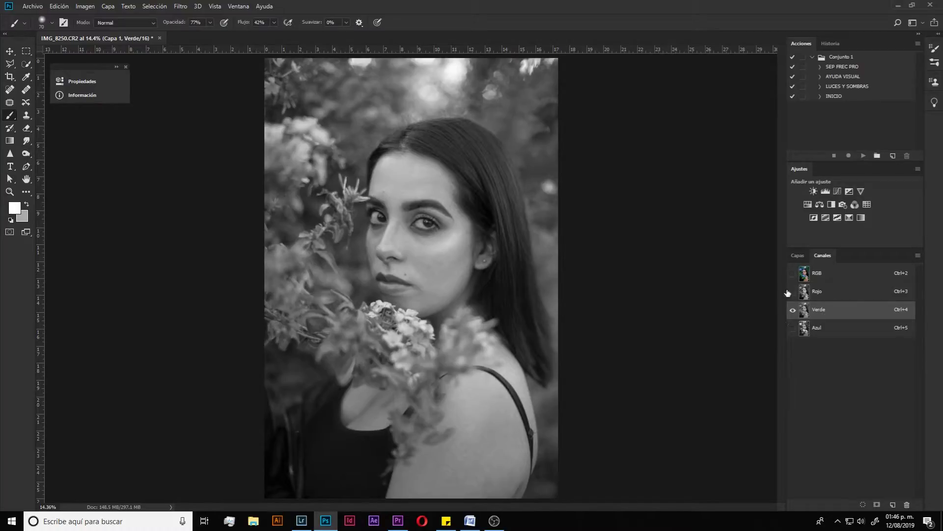
key("ctrl+a")
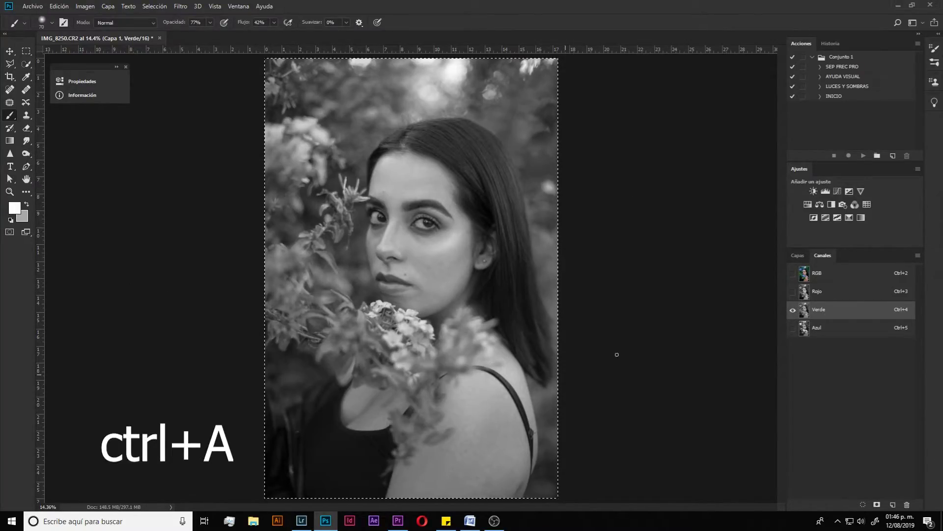
key("ctrl+c")
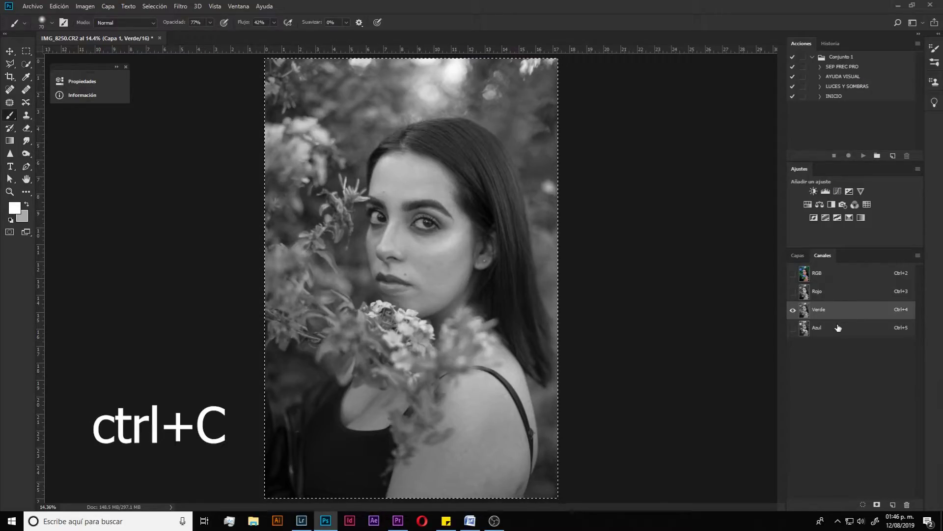
left_click(836, 328)
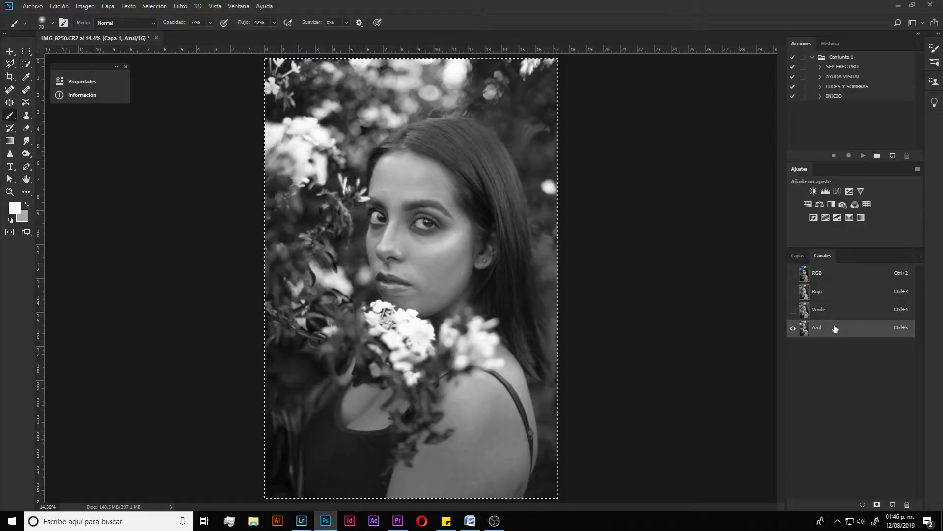
key("ctrl+v")
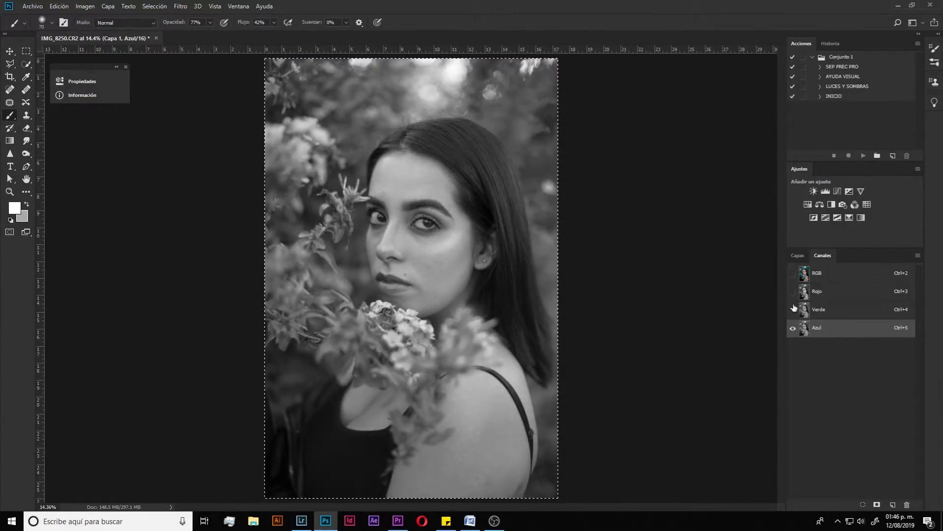
left_click(794, 275)
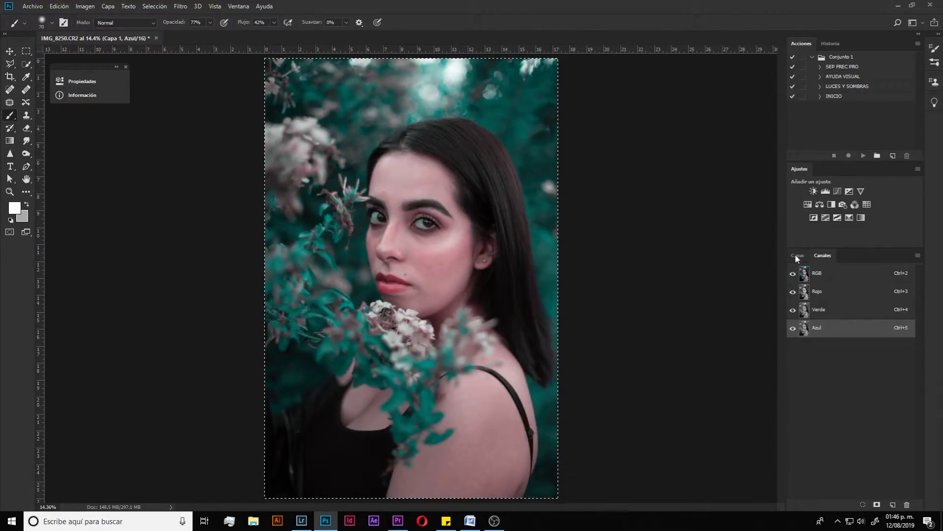
left_click(797, 256)
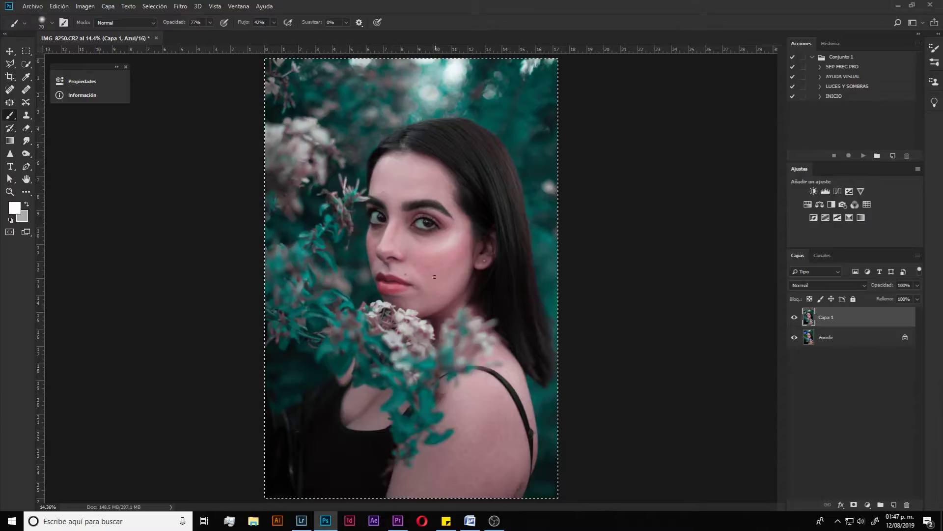
Step: Inspect the teal result on the lips, leaves and flowers, then select the original Fondo layer
left_click_drag(435, 276, 392, 223)
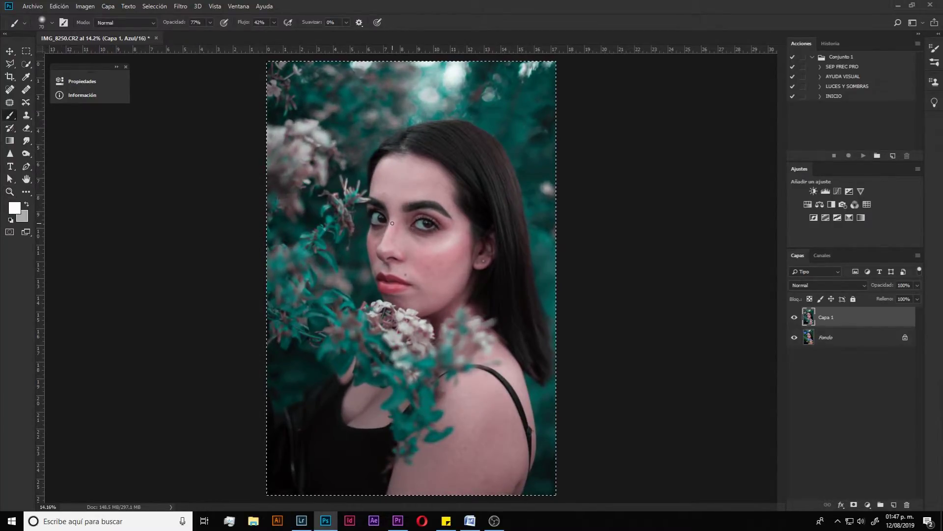
key("z")
left_click_drag(325, 315, 393, 285)
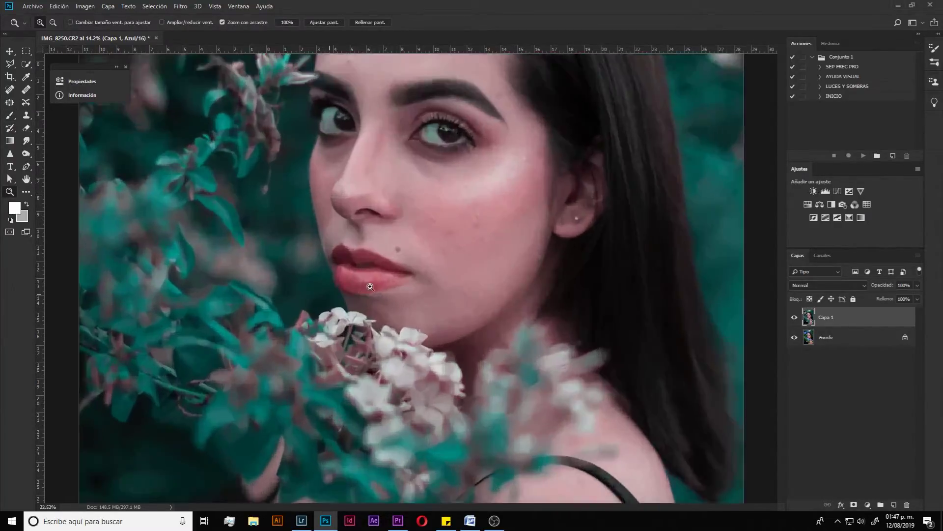
key("ctrl+0")
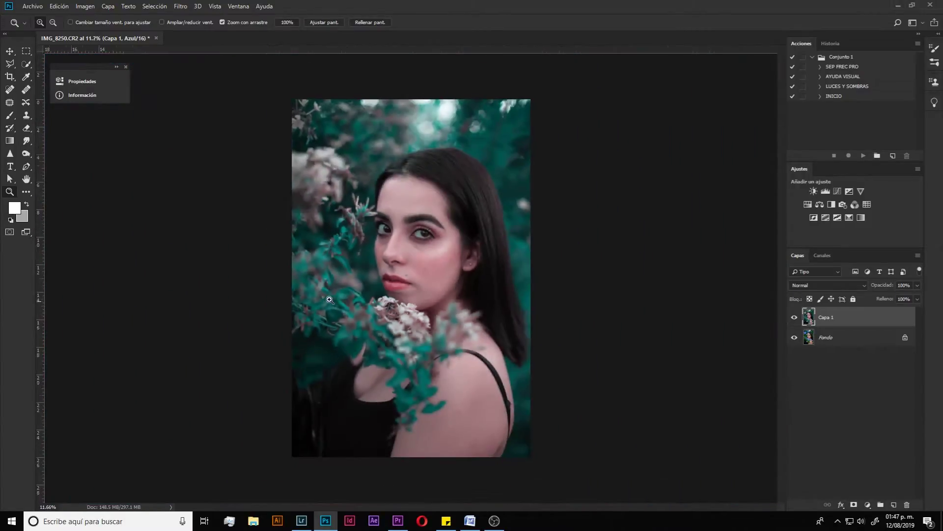
left_click_drag(387, 167, 386, 166)
key("ctrl+0")
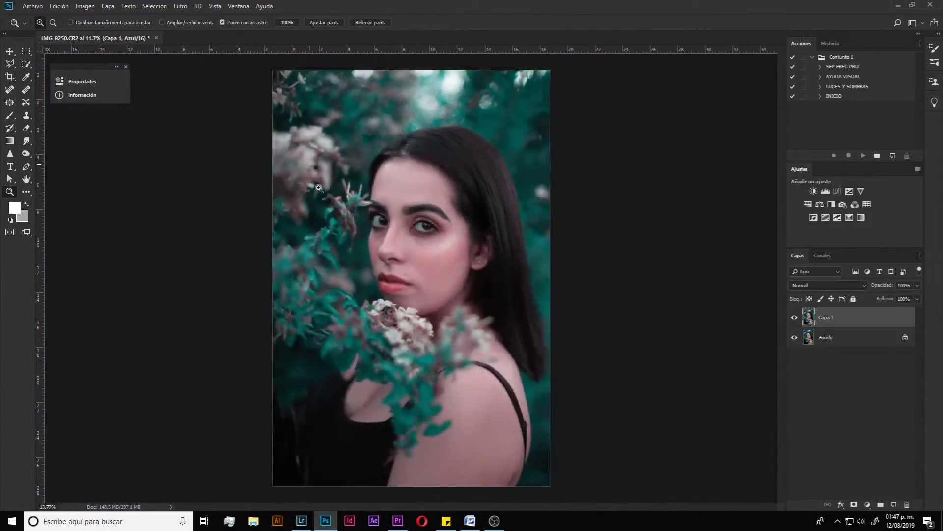
key("b")
key("z")
mouse_move(337, 93)
left_mouse_down()
mouse_move(442, 88)
mouse_move(385, 176)
mouse_move(354, 176)
left_mouse_up()
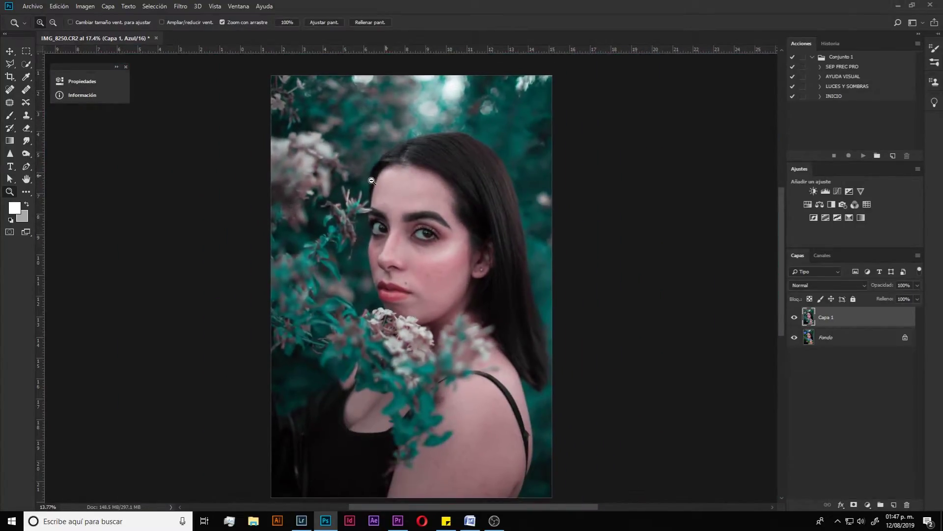
key("b")
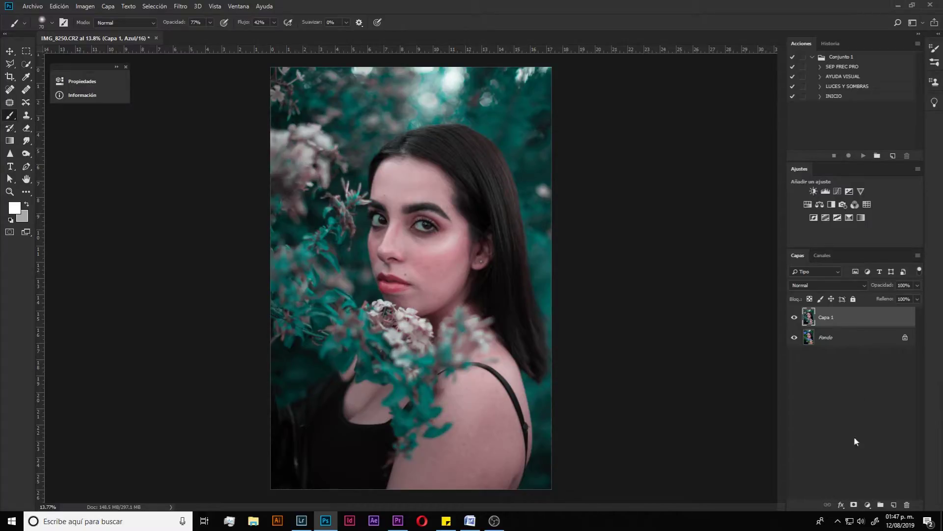
left_click(836, 343)
Step: Duplicate Fondo as Fondo copia and add a layer mask to Capa 1
key("ctrl+j")
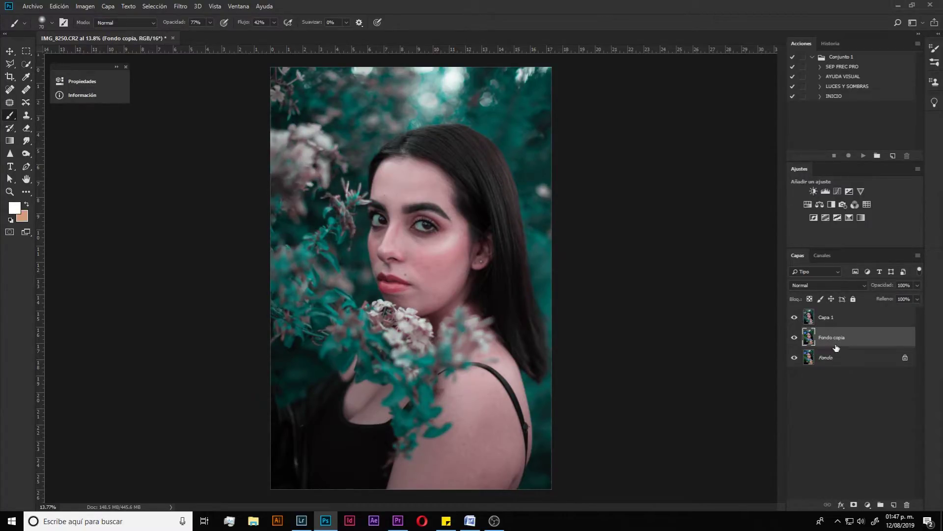
left_click(835, 323)
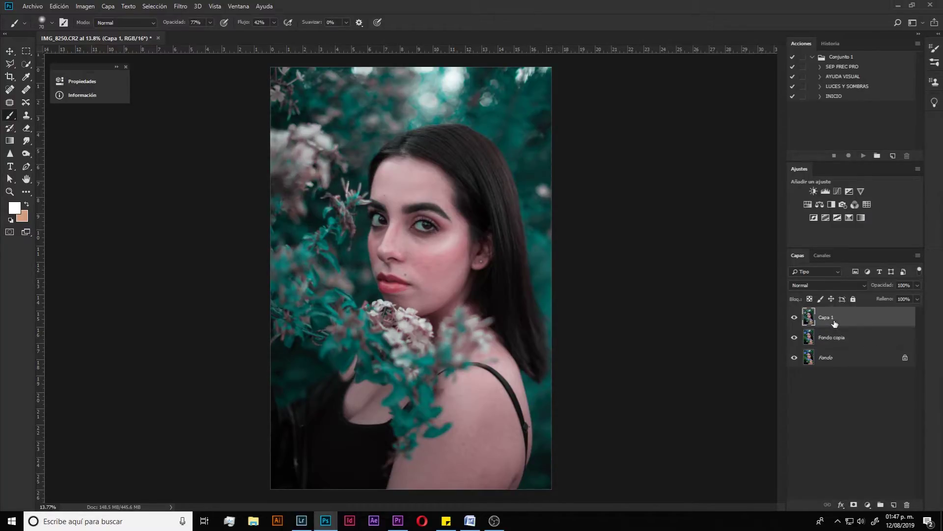
left_click(855, 505)
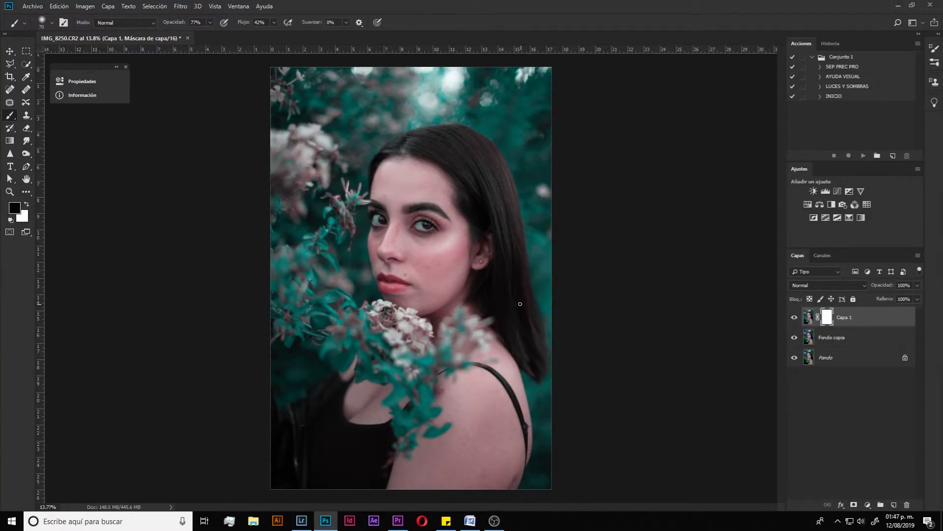
left_click_drag(435, 246, 487, 248)
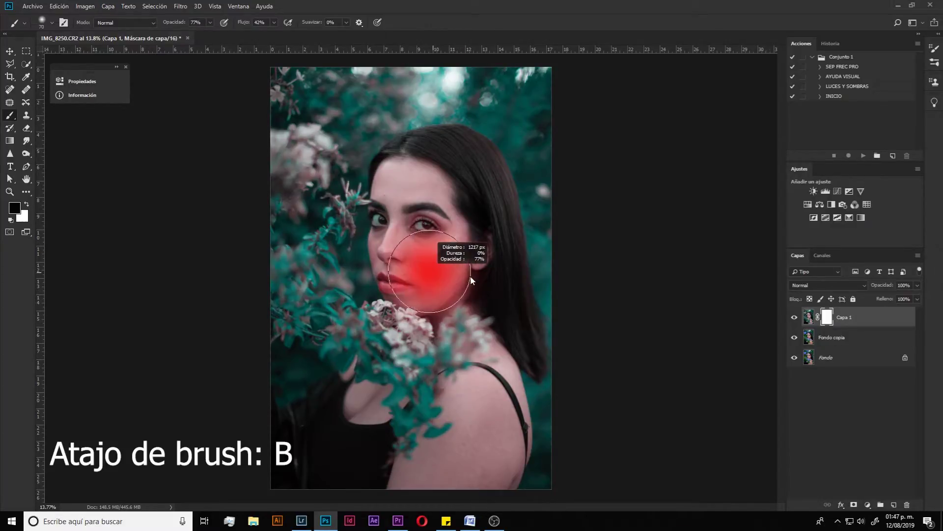
Step: Paint black on the Capa 1 mask over the eyes, eyebrows and face at full opacity and flow
left_click_drag(411, 210, 400, 208)
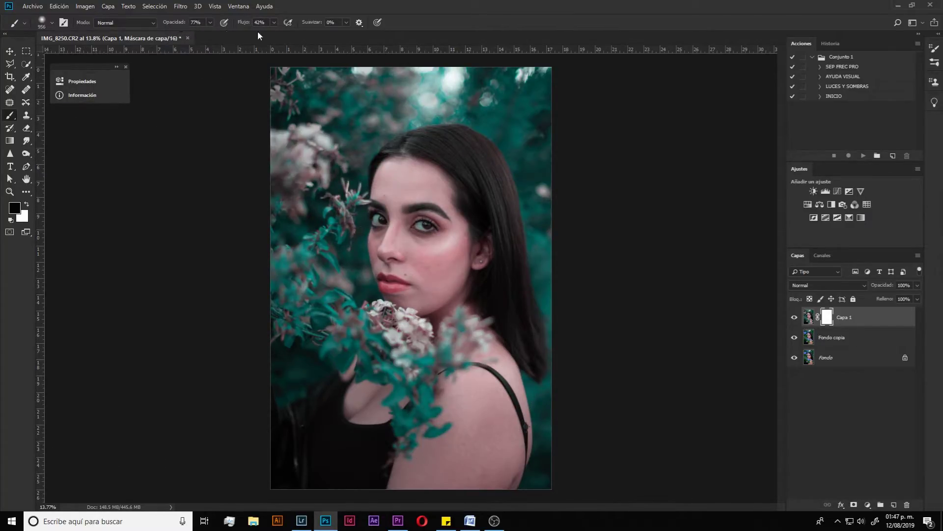
left_click_drag(244, 23, 254, 23)
key("x")
key("x")
mouse_move(399, 197)
left_mouse_down()
mouse_move(418, 187)
mouse_move(421, 293)
mouse_move(416, 187)
mouse_move(405, 181)
mouse_move(399, 219)
left_mouse_up()
left_click_drag(172, 17, 183, 22)
left_click_drag(240, 22, 257, 23)
mouse_move(434, 172)
left_mouse_down()
mouse_move(413, 241)
mouse_move(403, 186)
mouse_move(413, 250)
mouse_move(451, 220)
mouse_move(430, 226)
left_mouse_up()
left_click_drag(238, 25, 255, 23)
mouse_move(413, 202)
left_mouse_down()
mouse_move(430, 275)
mouse_move(457, 220)
left_mouse_up()
Step: Refine the mask around the eye with a smaller brush, restoring part of the grade with white
left_click(407, 197, "ctrl")
left_click_drag(407, 200, 411, 158)
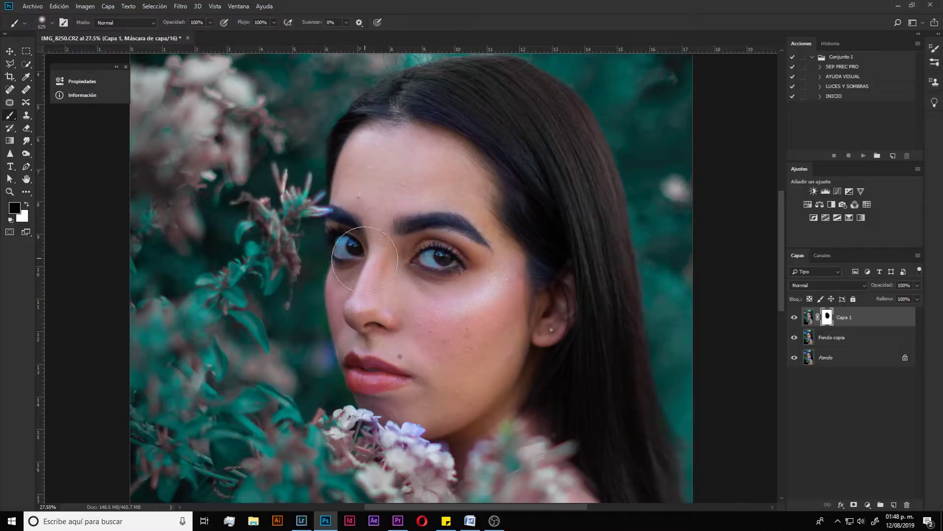
key("x")
left_click_drag(410, 275, 399, 253)
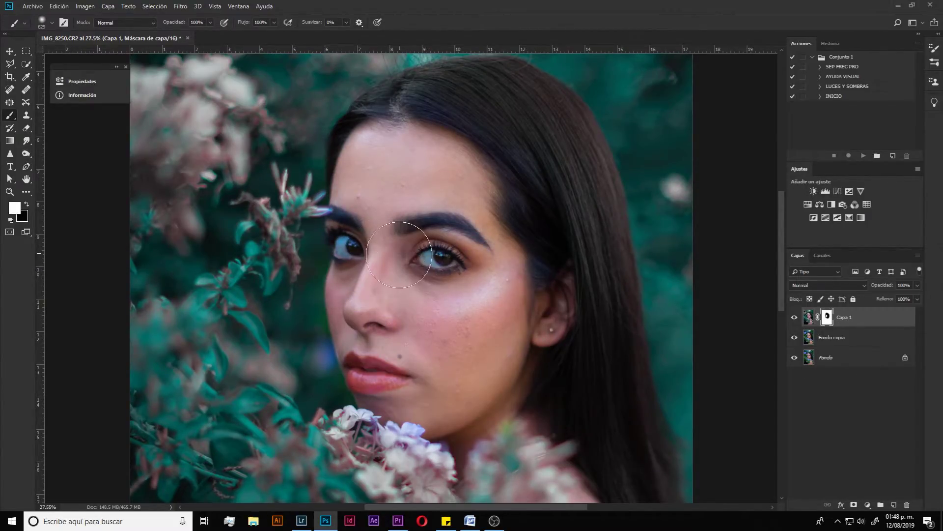
key("x")
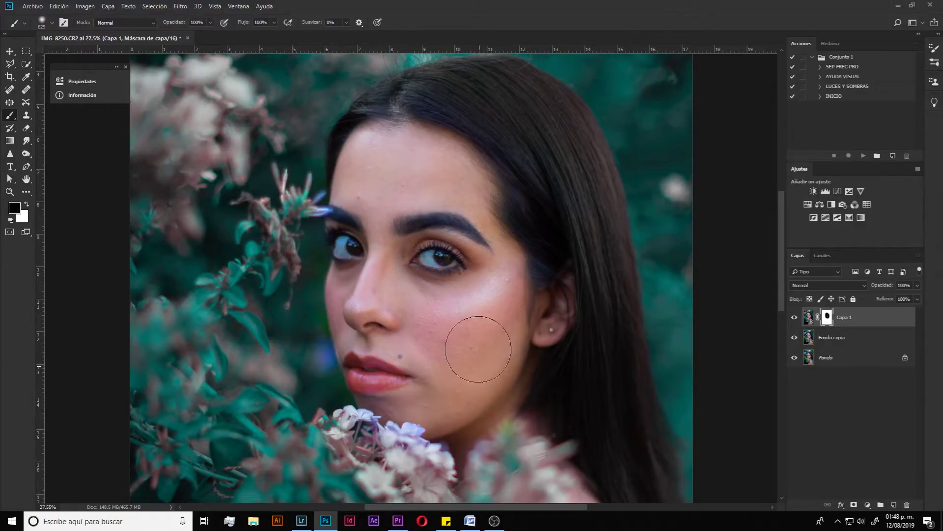
key("bracketleft")
key("bracketleft")
key("bracketleft")
Step: Fine-tune the mask around the nose and eyes, then zoom out to view the whole photo
key("z")
left_click_drag(344, 300, 353, 299)
key("b")
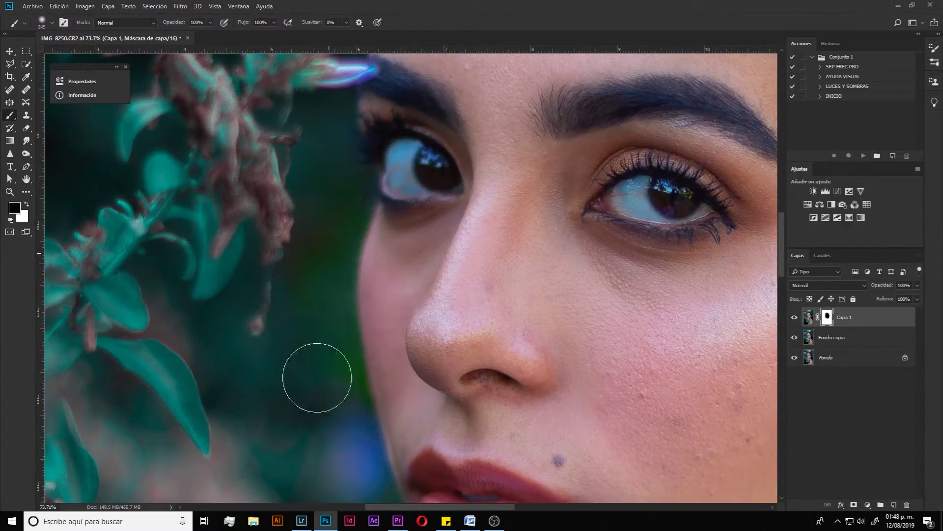
key("z")
left_click_drag(314, 312, 322, 313)
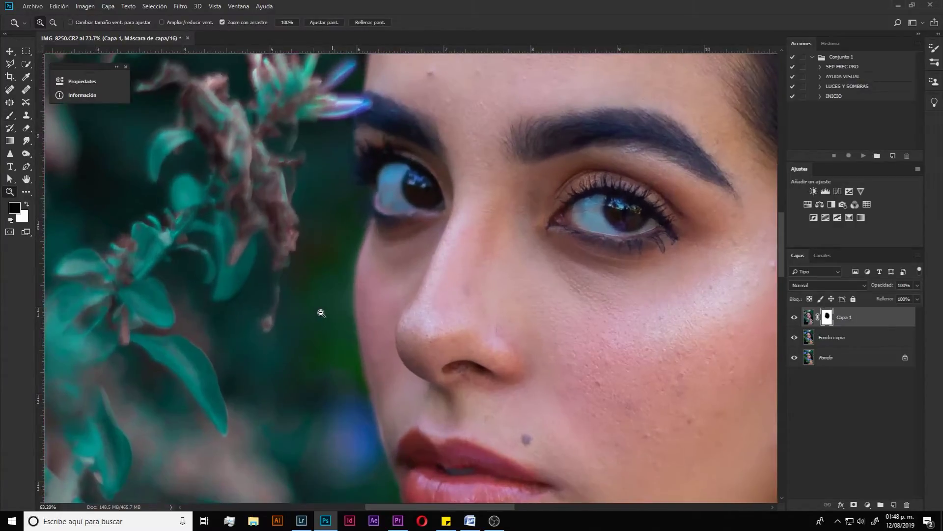
key("b")
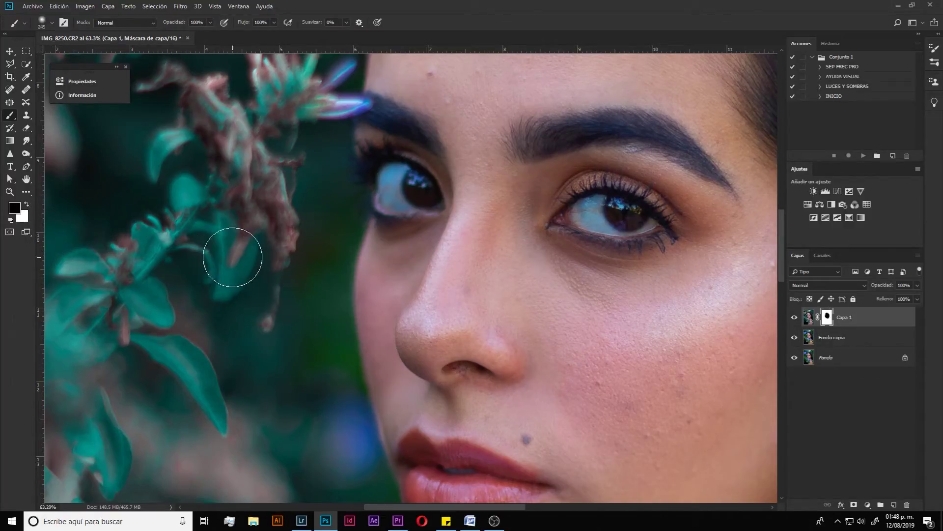
key("x")
key("x")
key("x")
key("x")
key("x")
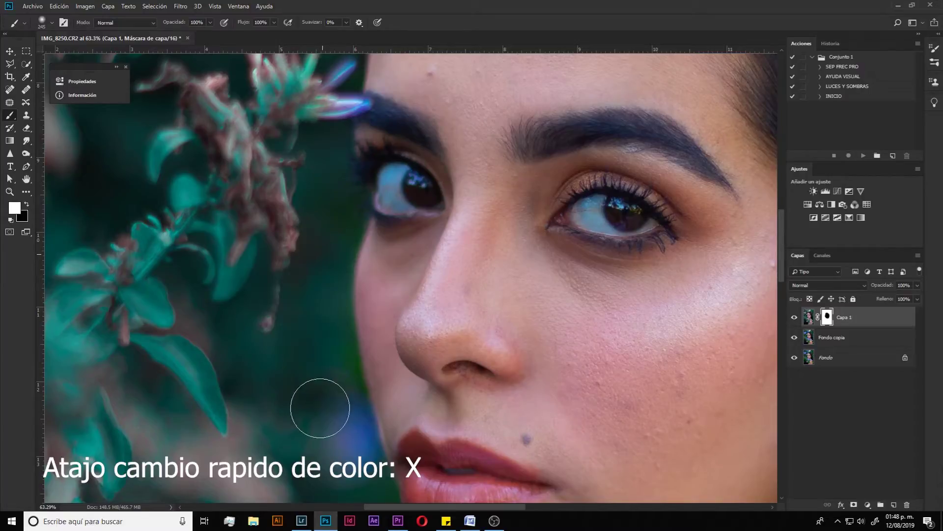
key("x")
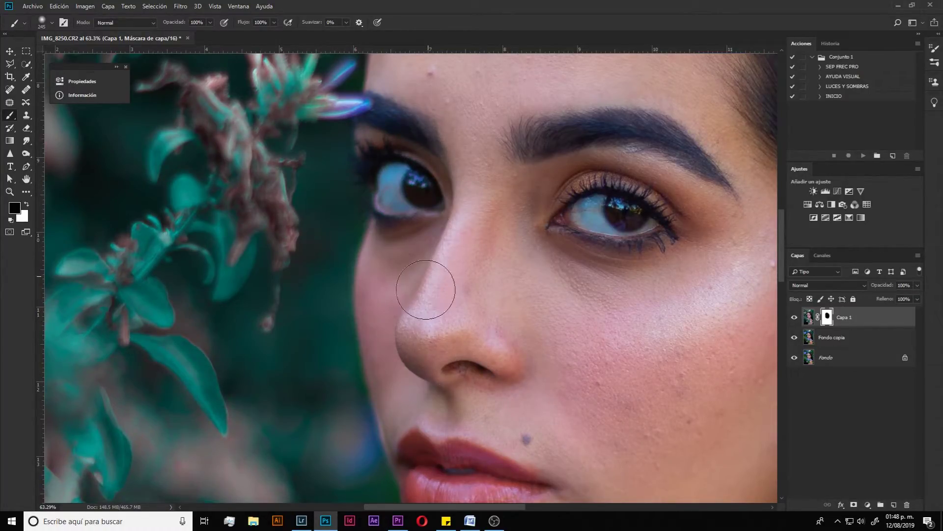
key("z")
mouse_move(512, 327)
left_mouse_down()
mouse_move(467, 340)
mouse_move(491, 340)
left_mouse_up()
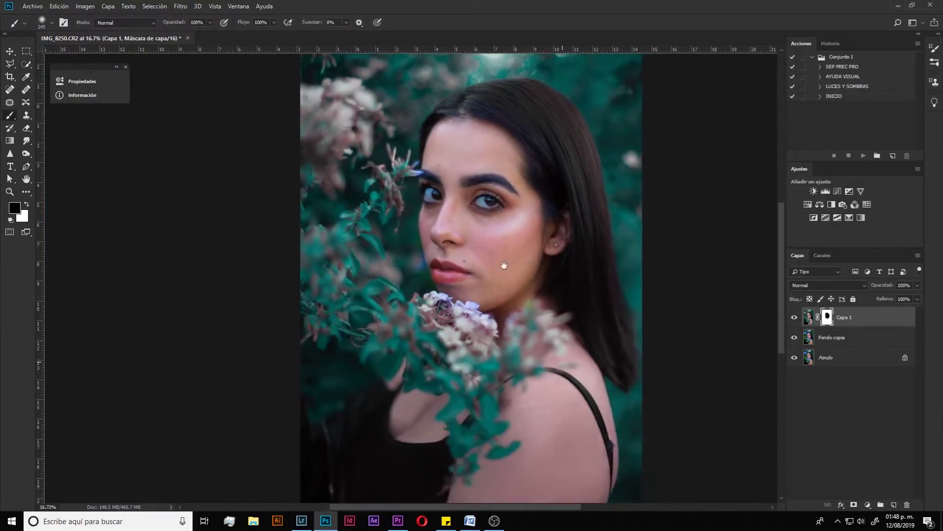
Step: Restore the grade on the flowers below the lips with a white brush of about 165 px
key("b")
key("bracketright")
key("bracketright")
key("bracketright")
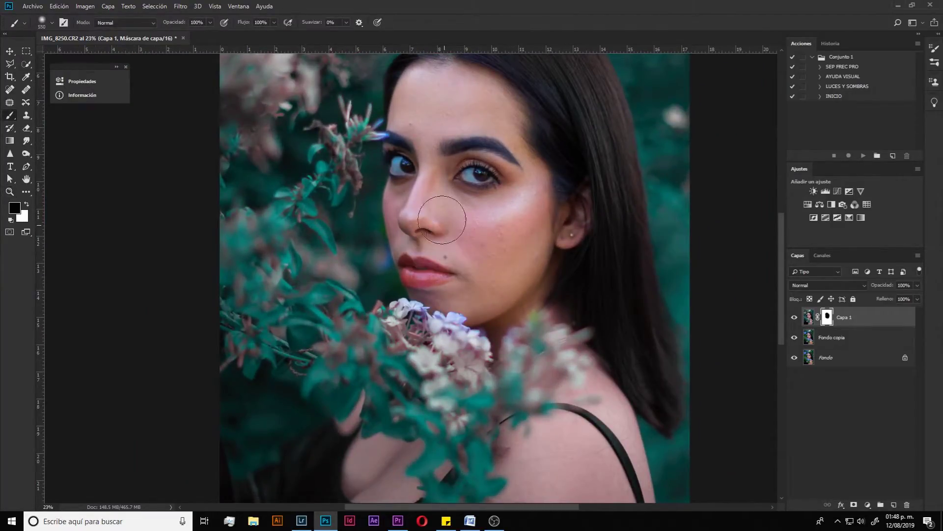
key("x")
scroll(447, 322, "up", 5)
right_click(369, 327, "alt")
left_click_drag(340, 323, 367, 286)
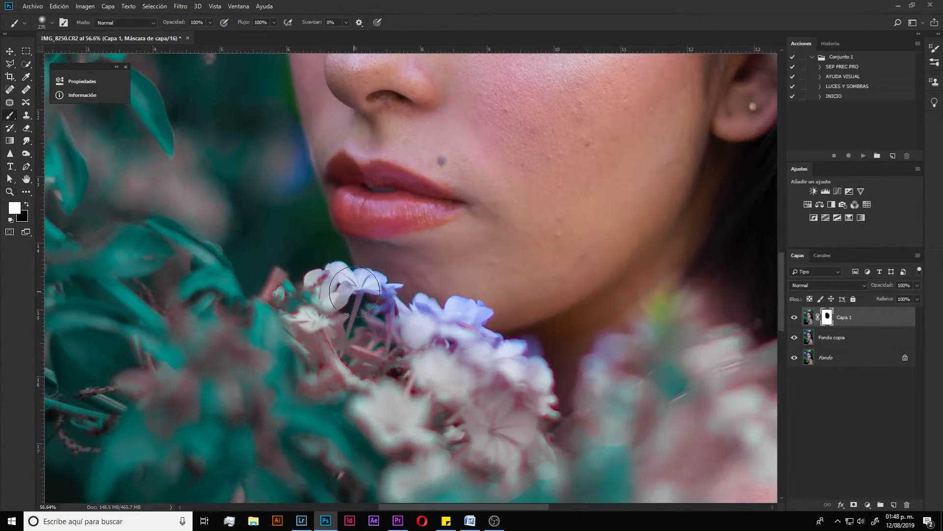
left_click_drag(364, 288, 411, 329)
Step: Paint black with a larger brush to hide the grade on the shoulder and beside the chest
scroll(535, 361, "down", 3)
scroll(525, 409, "down", 2)
left_click_drag(466, 434, 496, 433)
key("x")
left_click_drag(476, 428, 434, 446)
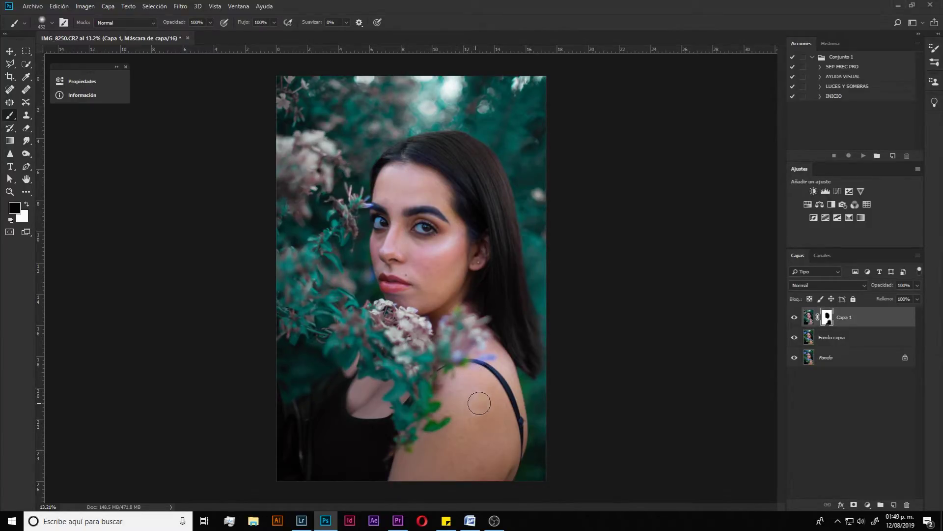
left_click_drag(350, 390, 365, 407)
Step: With a smaller white brush, paint over the blue blob near the strap
scroll(378, 408, "up", 3)
left_click_drag(326, 363, 315, 362)
scroll(348, 267, "up", 3)
key("x")
scroll(528, 289, "up", 2)
scroll(529, 289, "down", 5)
scroll(359, 333, "up", 3)
left_click_drag(469, 186, 497, 189)
scroll(305, 449, "down", 2)
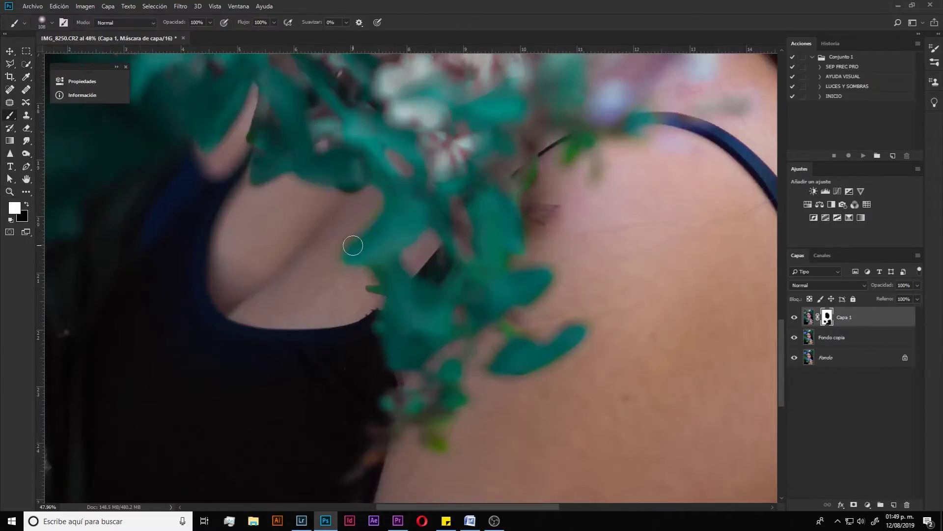
Step: Zoom the view back out and return to the Brush with white paint
key("z")
scroll(353, 246, "down", 3)
key("x")
key("b")
key("x")
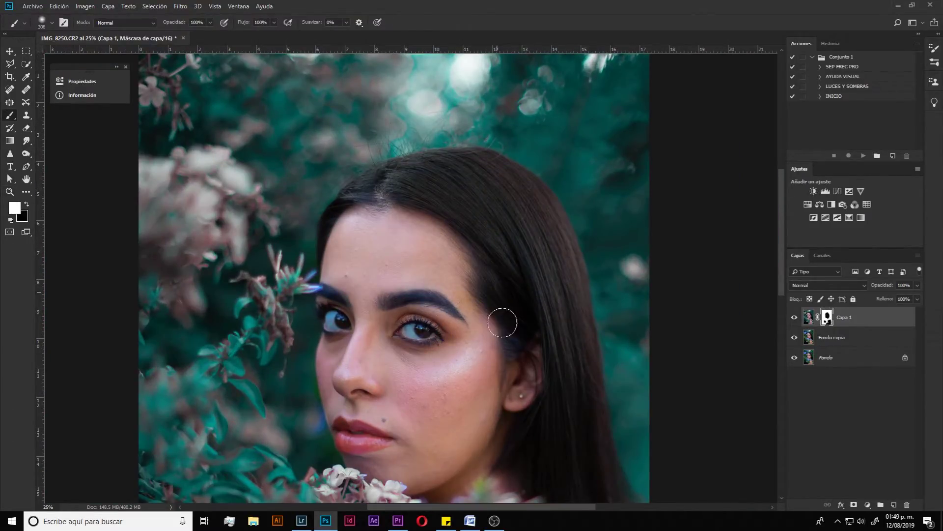
scroll(327, 257, "up", 5)
scroll(328, 258, "down", 2)
scroll(442, 280, "down", 2)
scroll(467, 288, "down", 2)
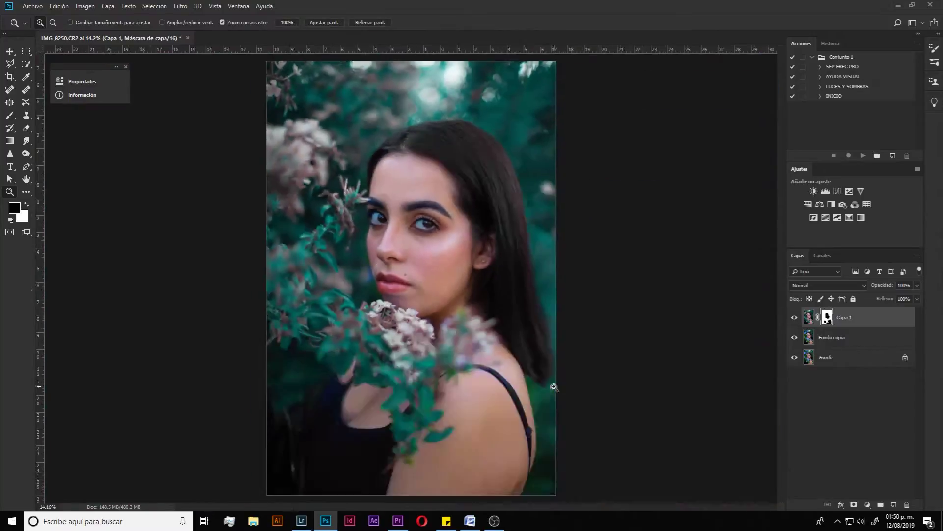
scroll(431, 162, "up", 4)
scroll(431, 162, "down", 2)
scroll(448, 185, "down", 3)
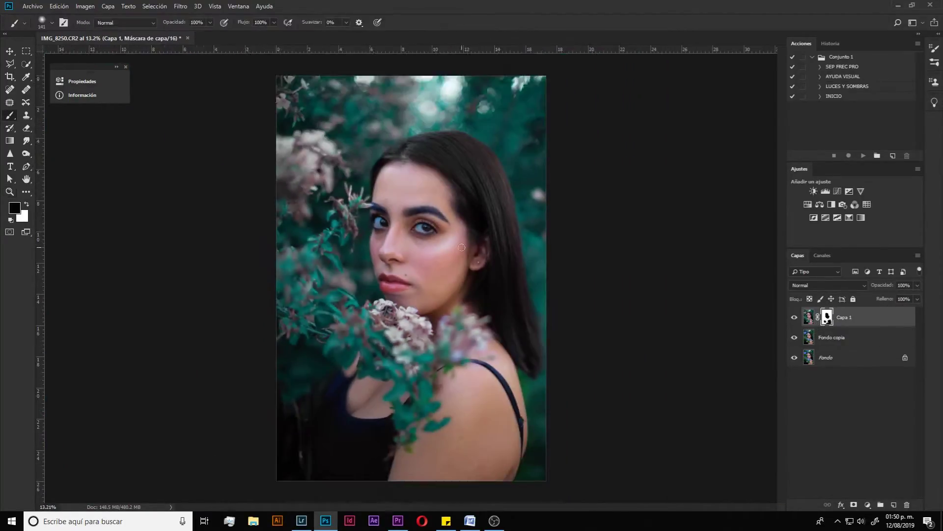
key("x")
key("x")
key("x")
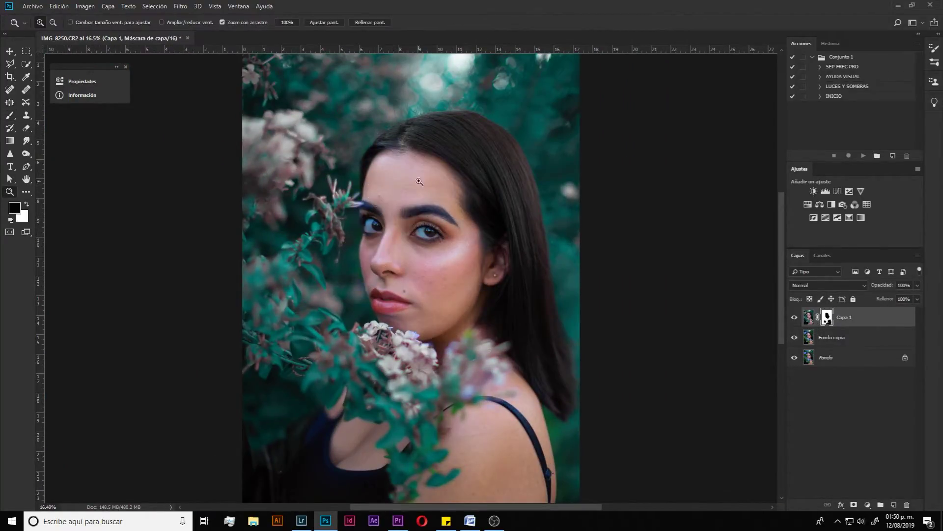
scroll(411, 179, "down", 1)
key("x")
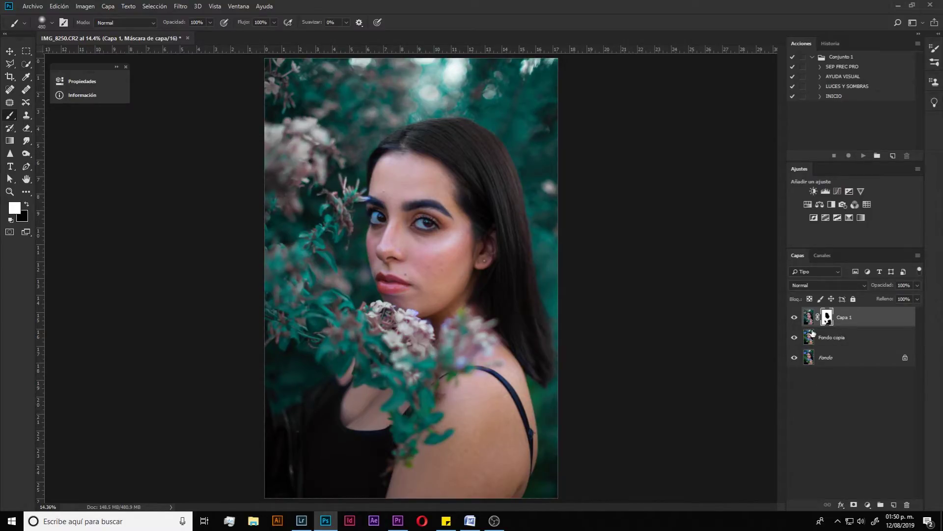
left_click(795, 318)
left_click_drag(794, 352, 801, 326)
left_click(795, 318)
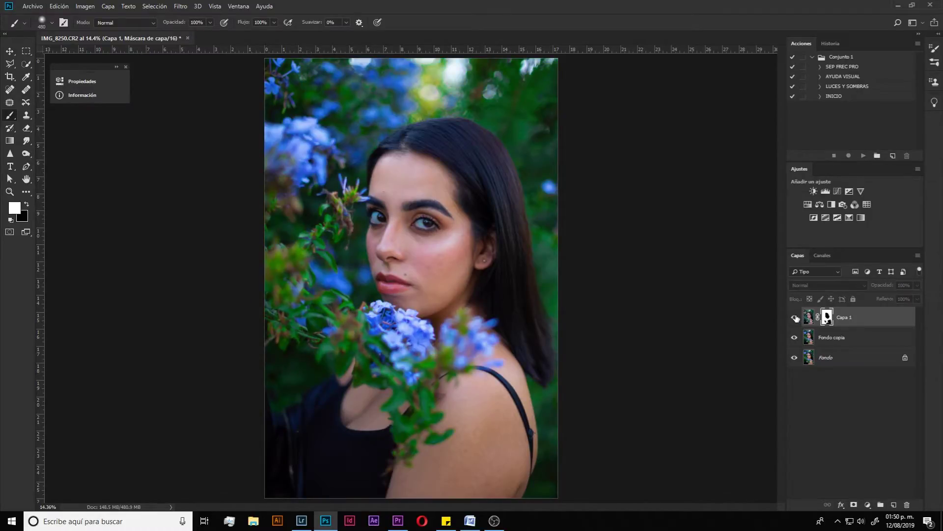
left_click(795, 318)
left_click(795, 318)
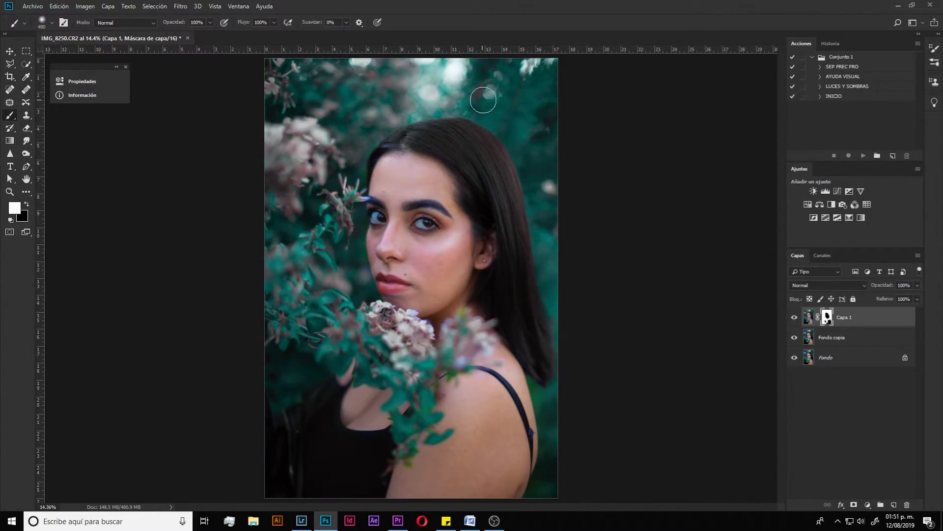
Step: Whiten the bluish flower near the chin on the mask, then shrink the brush
scroll(394, 292, "down", 1)
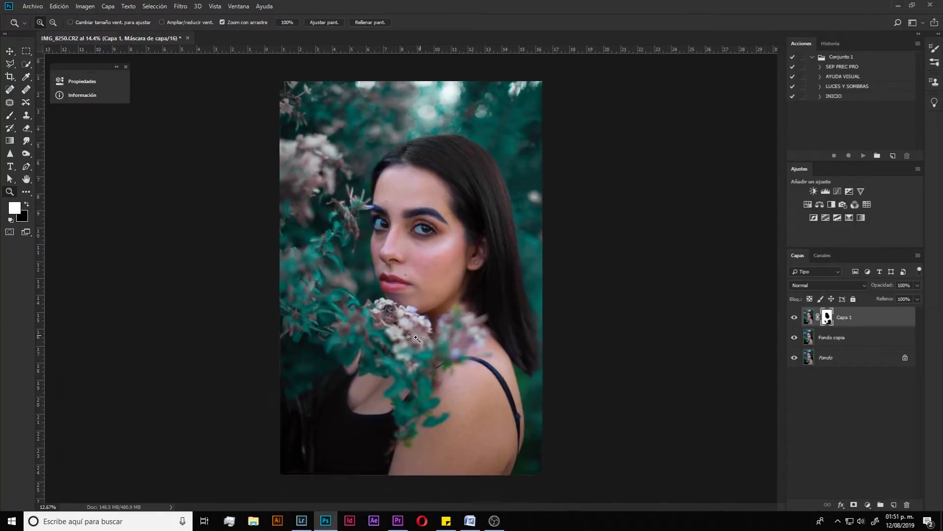
scroll(395, 292, "up", 5)
left_click_drag(373, 238, 388, 265)
key("bracketleft")
key("bracketleft")
key("bracketleft")
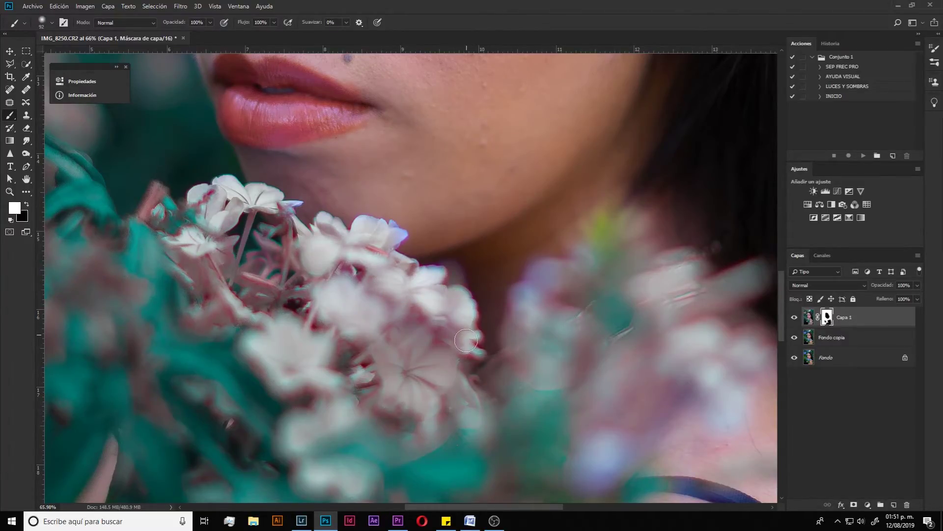
Step: Paint away the lavender glow on the lower flowers
scroll(492, 295, "down", 3)
scroll(526, 276, "up", 3)
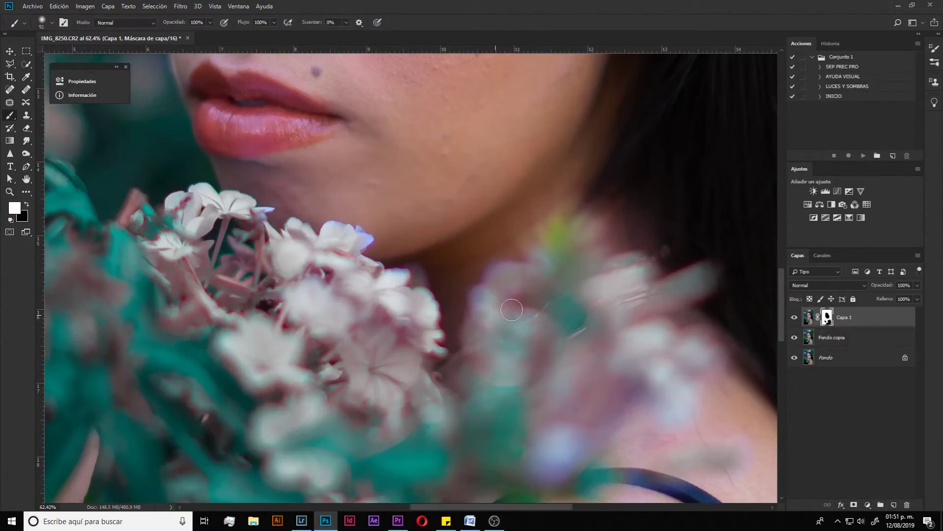
scroll(531, 304, "down", 2)
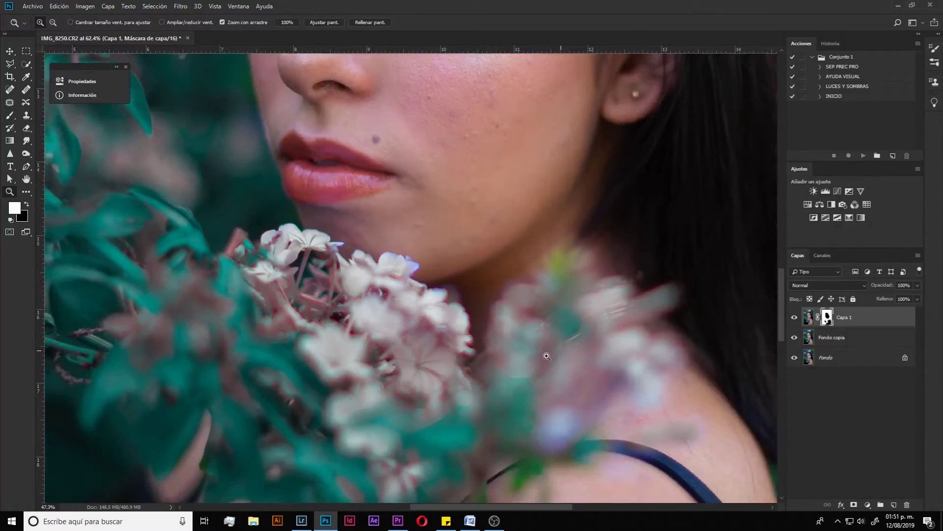
scroll(541, 373, "up", 4)
mouse_move(539, 455)
left_mouse_down()
mouse_move(572, 390)
mouse_move(552, 436)
mouse_move(606, 428)
left_mouse_up()
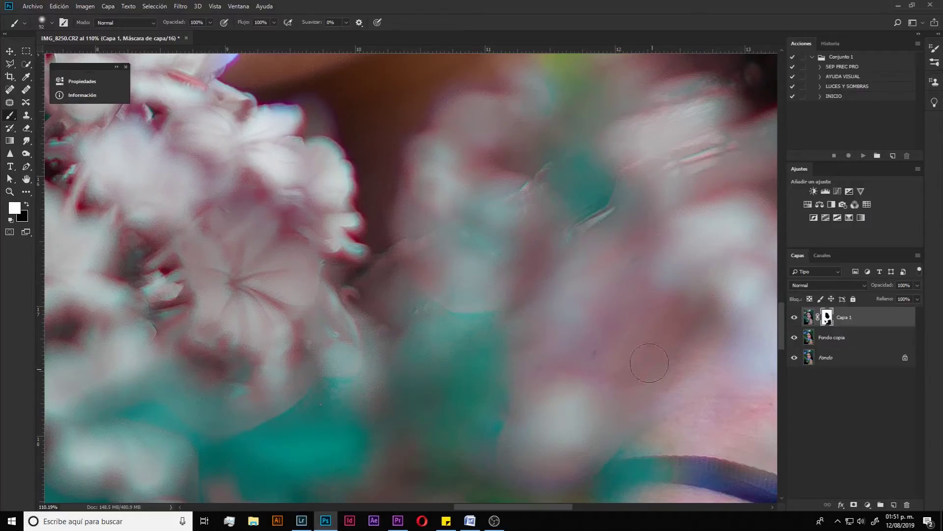
scroll(649, 363, "down", 5)
key("x")
scroll(634, 387, "up", 4)
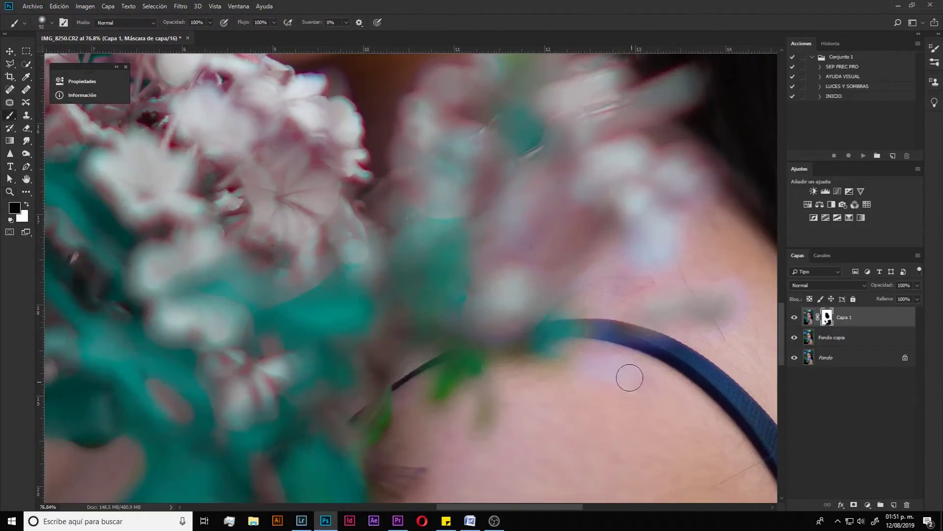
key("x")
key("x")
Step: Zoom out and paint white over the blue-purple glow by the chin
key("z")
scroll(611, 364, "down", 3)
scroll(565, 347, "down", 2)
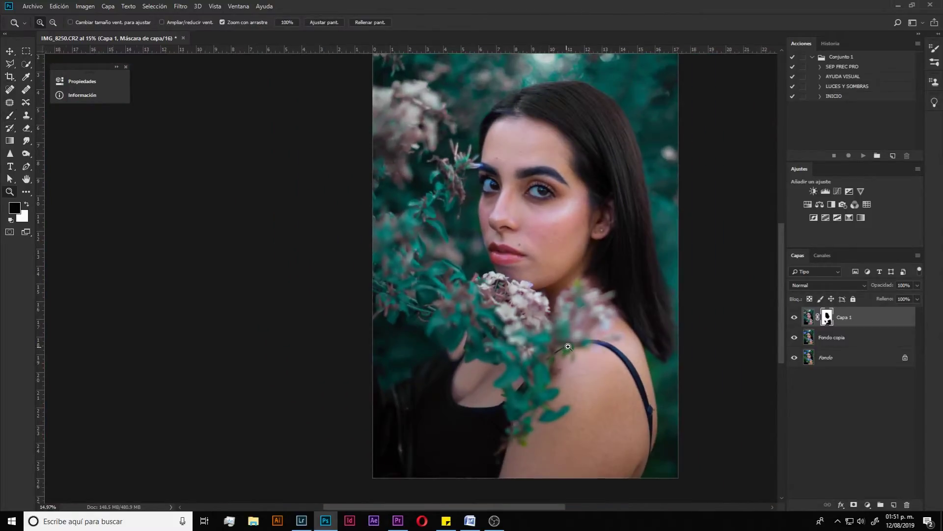
scroll(566, 348, "down", 2)
scroll(442, 276, "up", 3)
scroll(447, 256, "up", 6)
key("b")
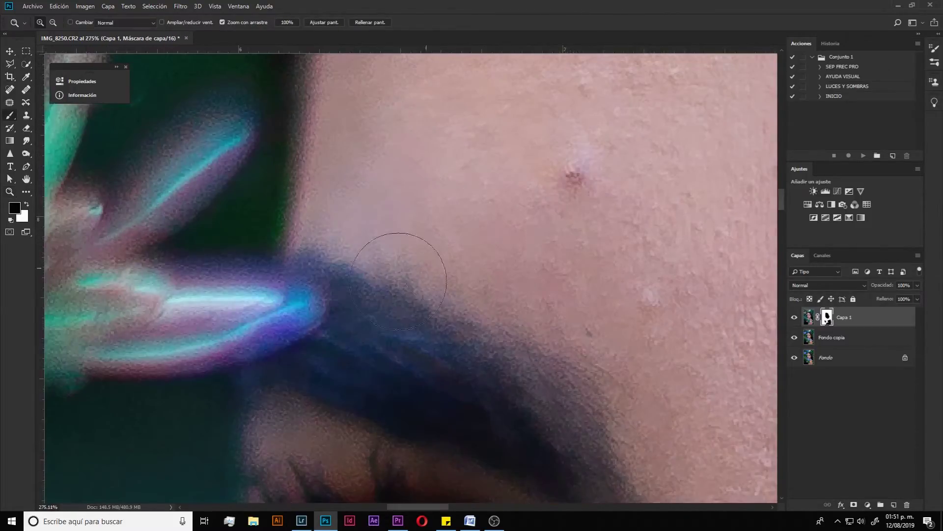
key("x")
left_click_drag(306, 297, 295, 291)
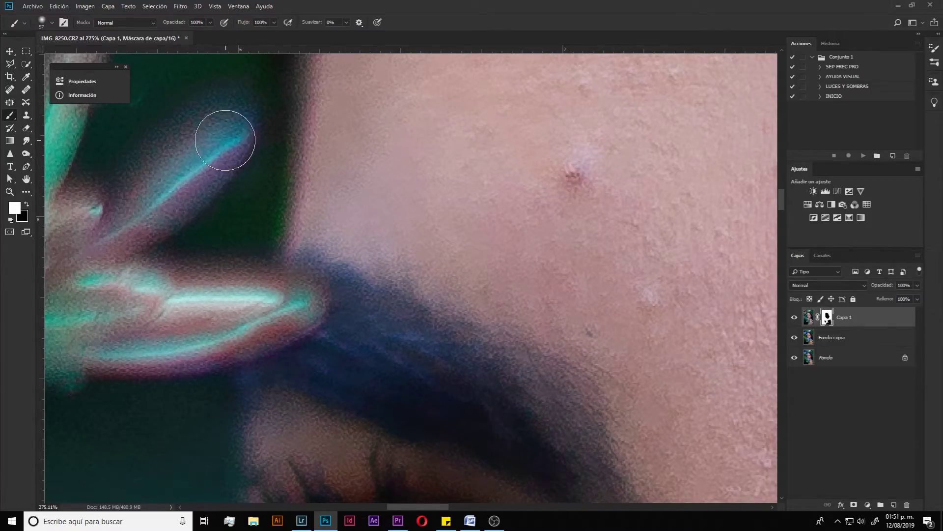
Step: Zoom out to the whole photo and open the panels and workspaces list
key("z")
scroll(290, 210, "down", 4)
scroll(423, 214, "down", 3)
scroll(423, 213, "down", 2)
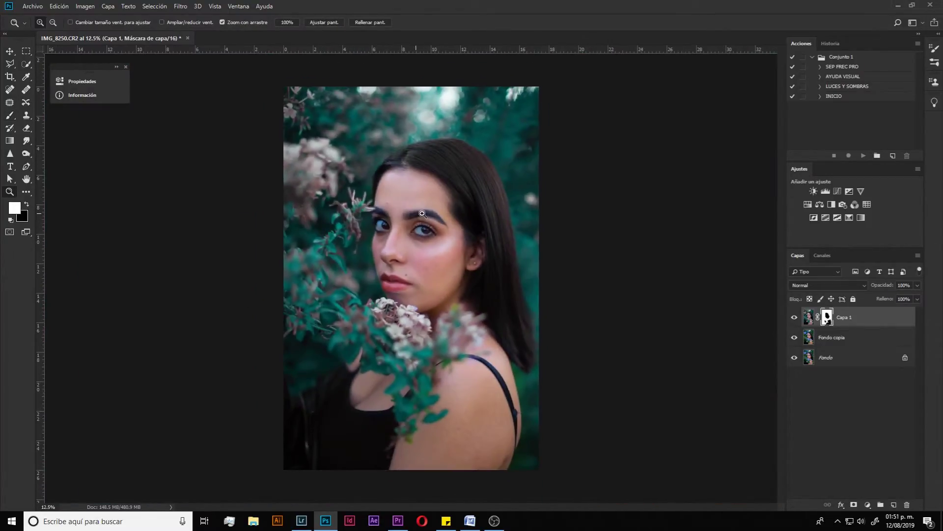
scroll(484, 222, "up", 1)
scroll(506, 275, "down", 2)
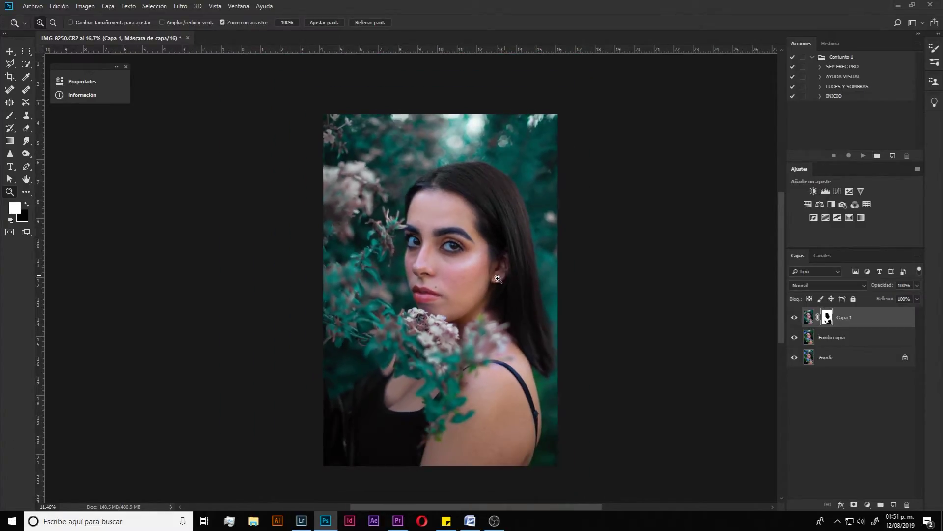
scroll(505, 275, "up", 2)
key("b")
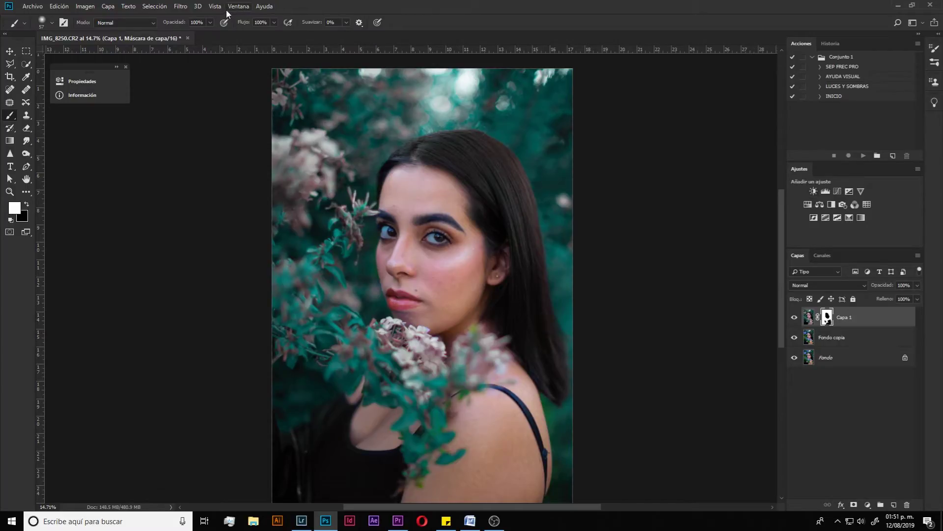
left_click(239, 6)
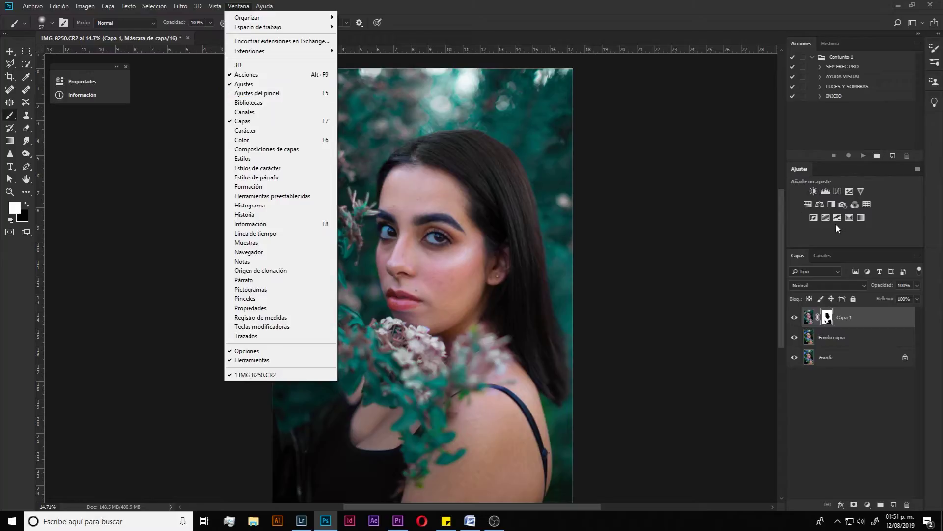
Step: Add a Selective Color adjustment layer with Cianes magenta raised to +65
left_click(858, 226)
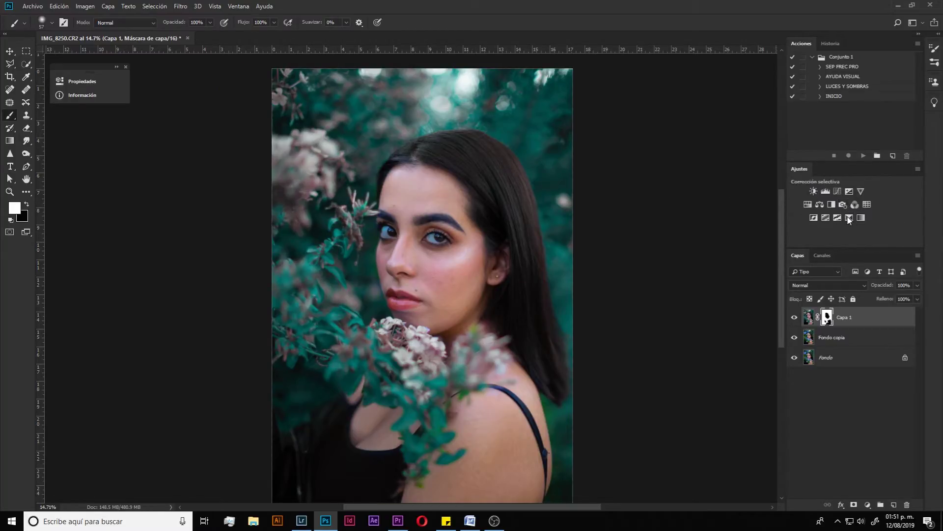
left_click(850, 218)
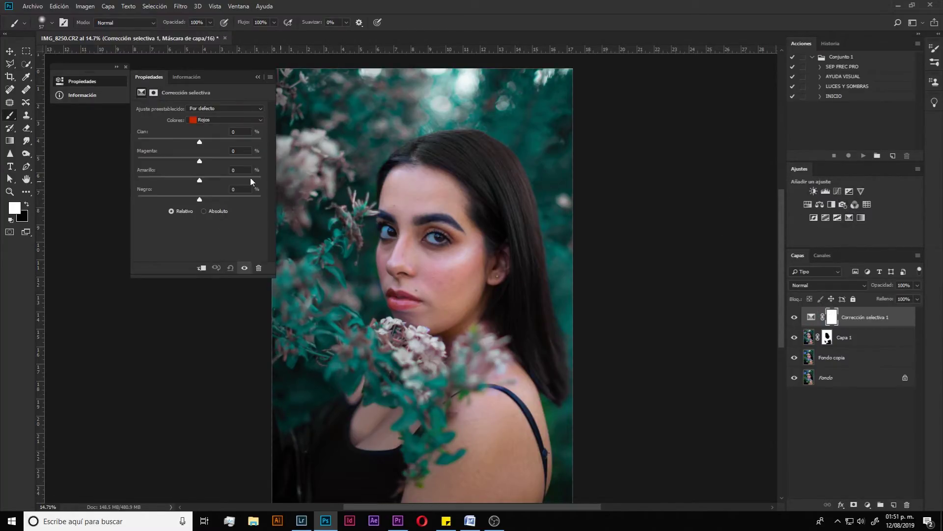
left_click(244, 122)
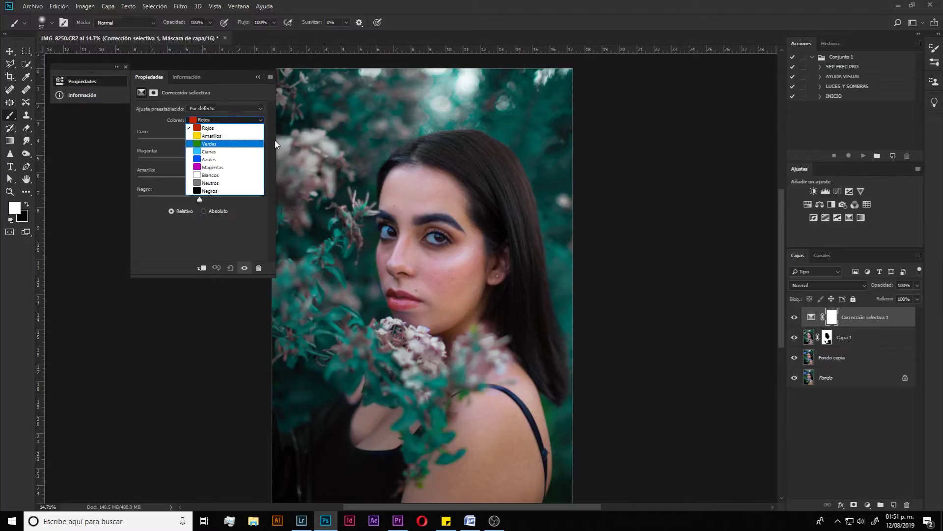
left_click(224, 152)
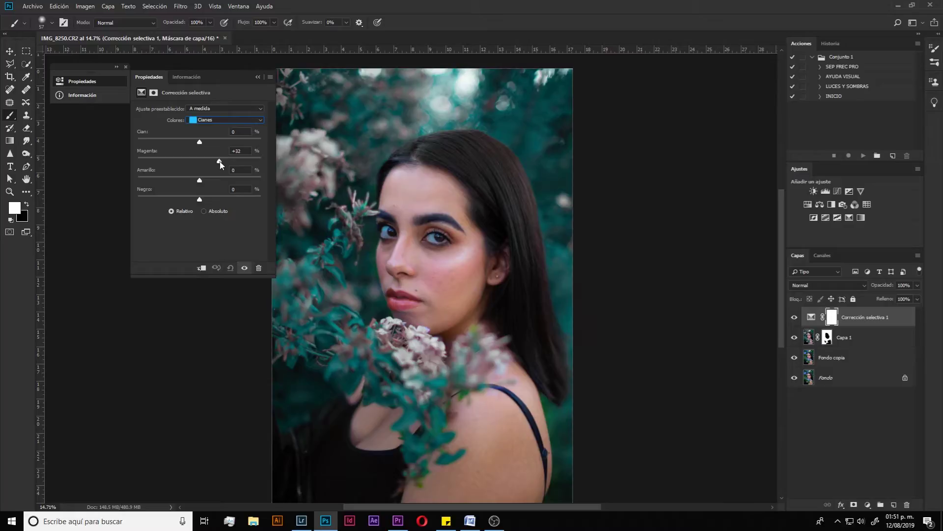
left_click_drag(194, 160, 245, 158)
Step: Enlarge the brush to about 171 px and select Capa 1
scroll(418, 189, "up", 5)
key("x")
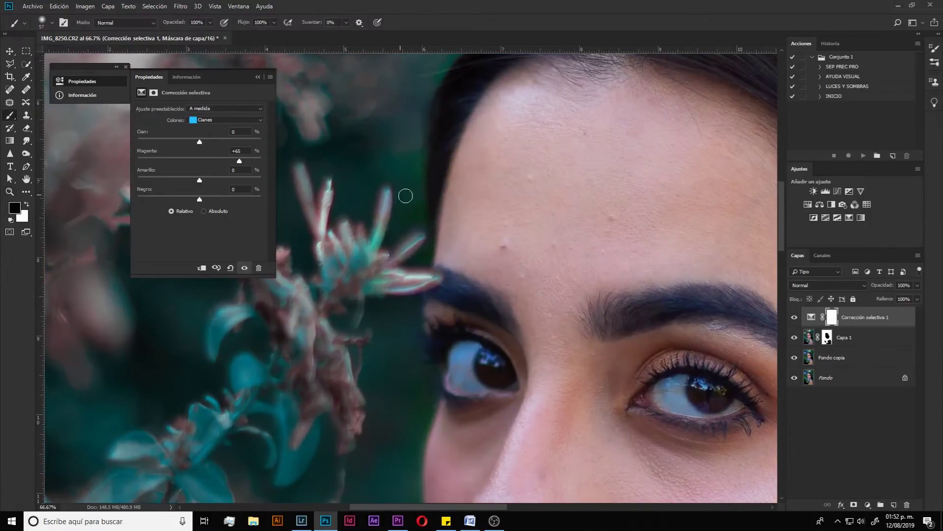
left_click_drag(407, 171, 413, 171)
left_click(844, 339)
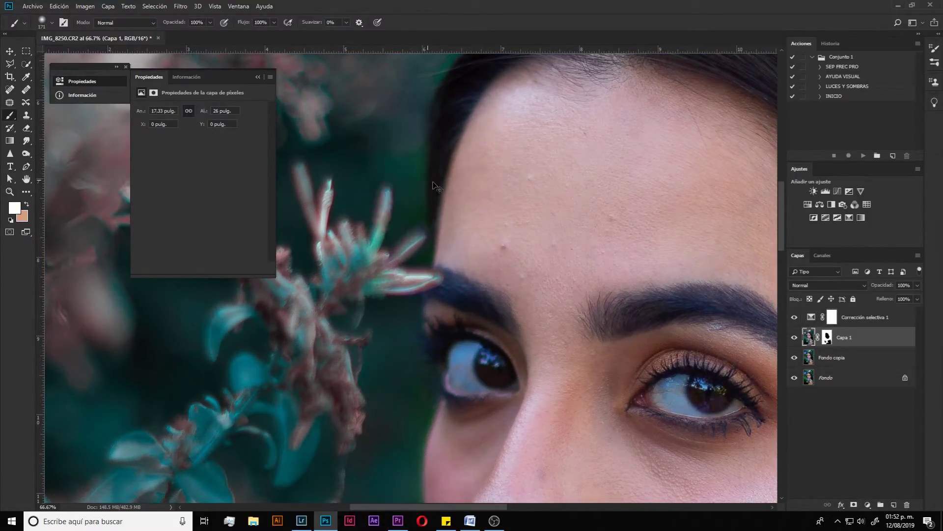
Step: Target Capa 1's layer mask with white paint and zoom out to the whole photo
left_click(829, 338)
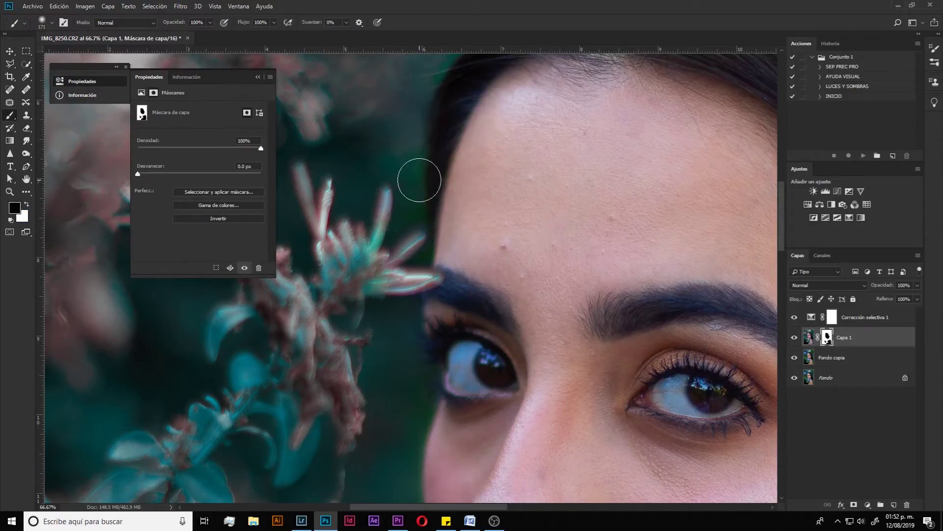
key("x")
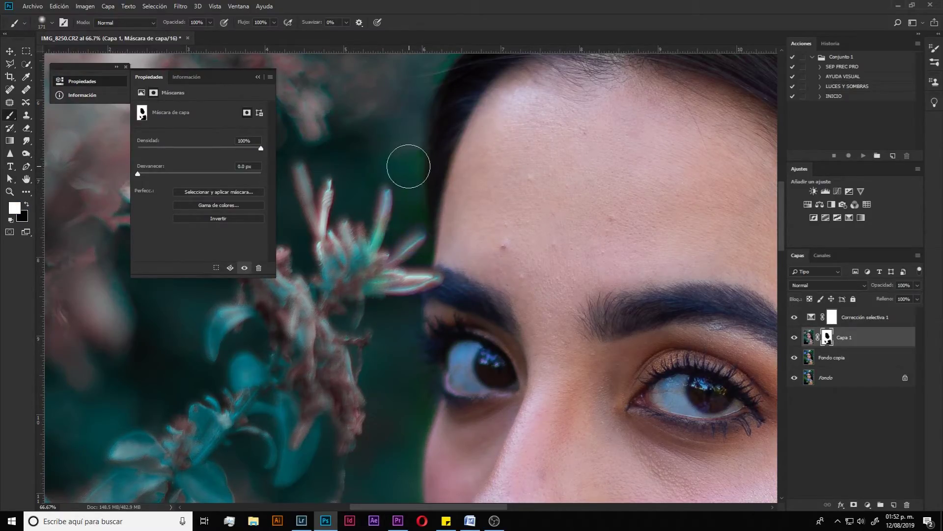
scroll(407, 274, "down", 5)
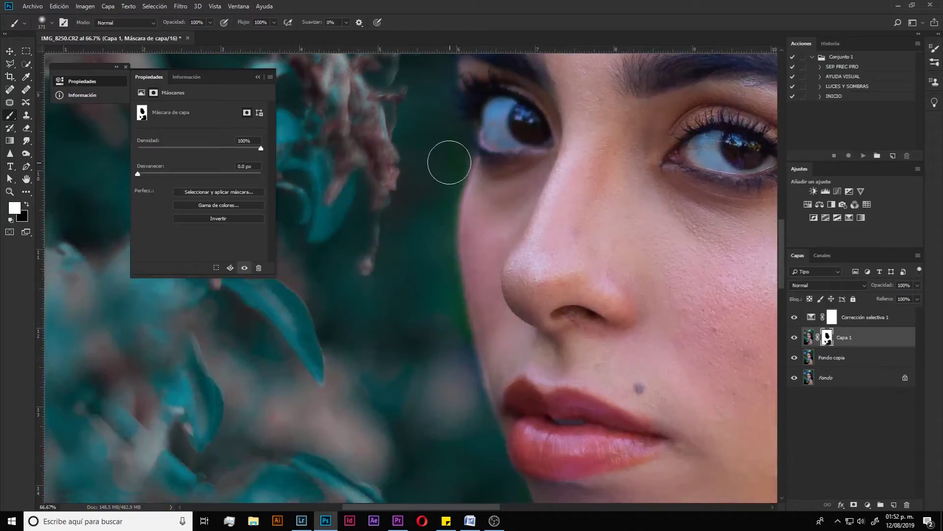
key("z")
scroll(446, 281, "down", 5)
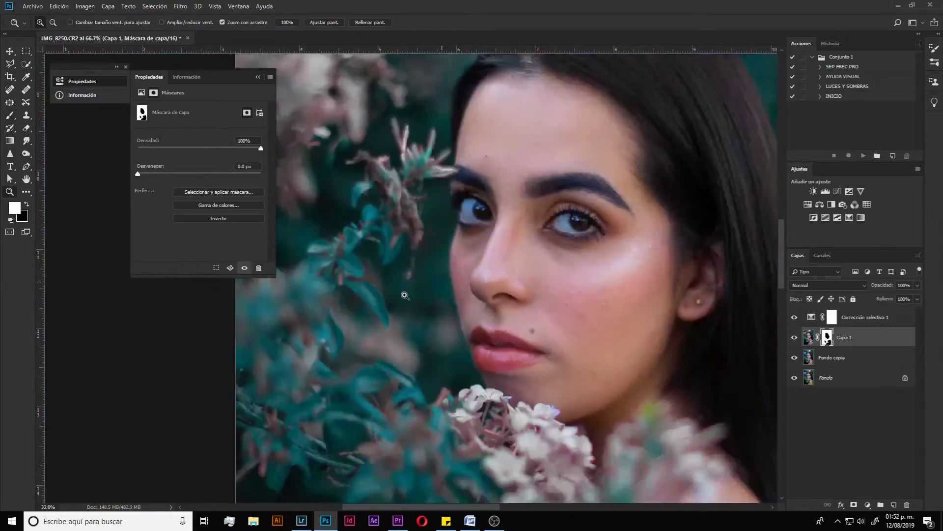
scroll(462, 276, "up", 1)
key("b")
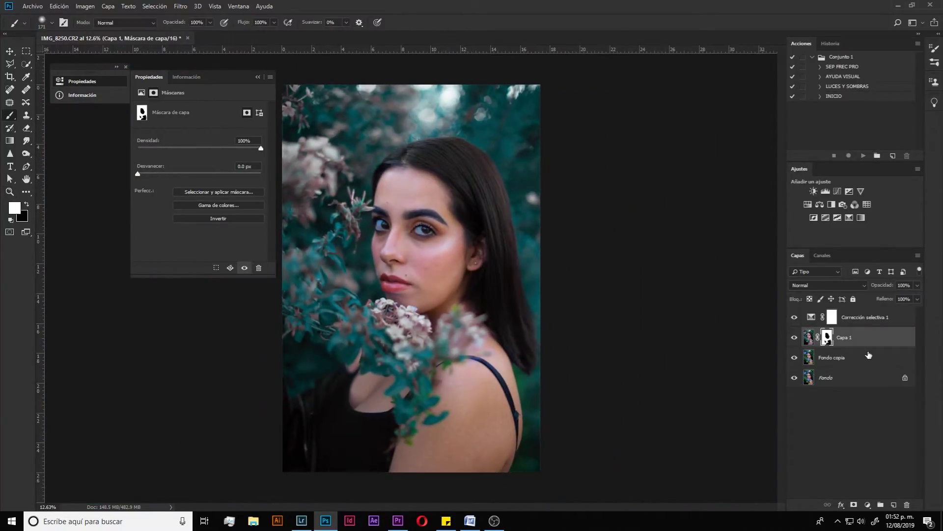
Step: Raise Cian in the Selective Color Cianes range to +24
left_click(856, 324)
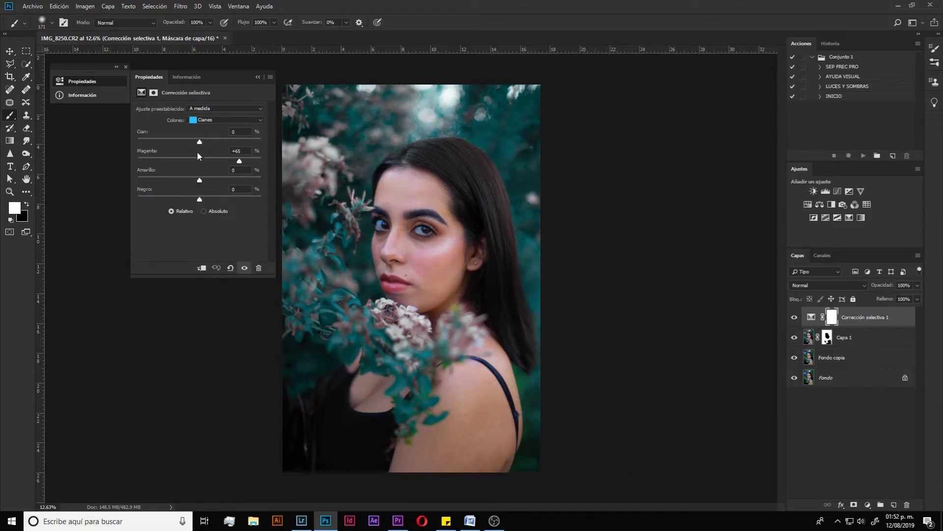
left_click_drag(199, 141, 214, 141)
scroll(435, 424, "up", 5)
key("bracketright")
key("bracketright")
key("bracketright")
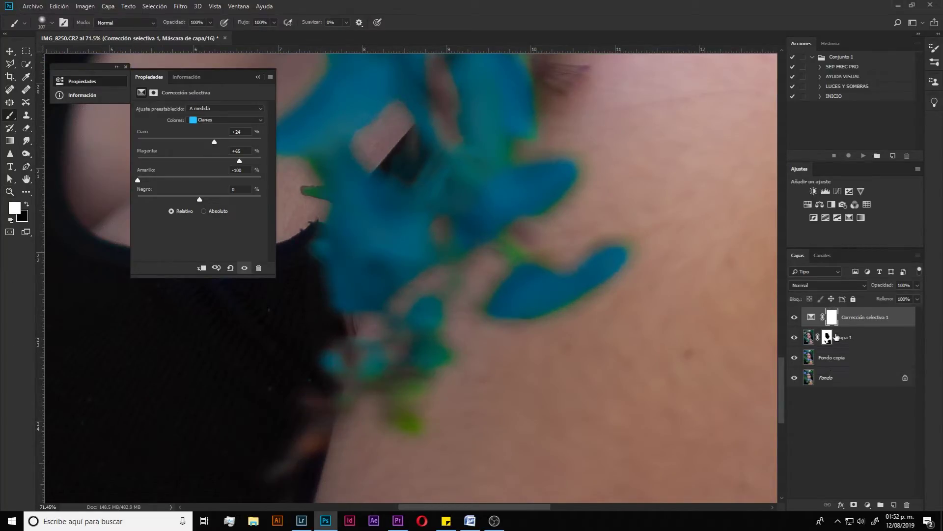
Step: Return to Capa 1's mask and touch up the shoulder edge near the leaves
left_click(828, 337)
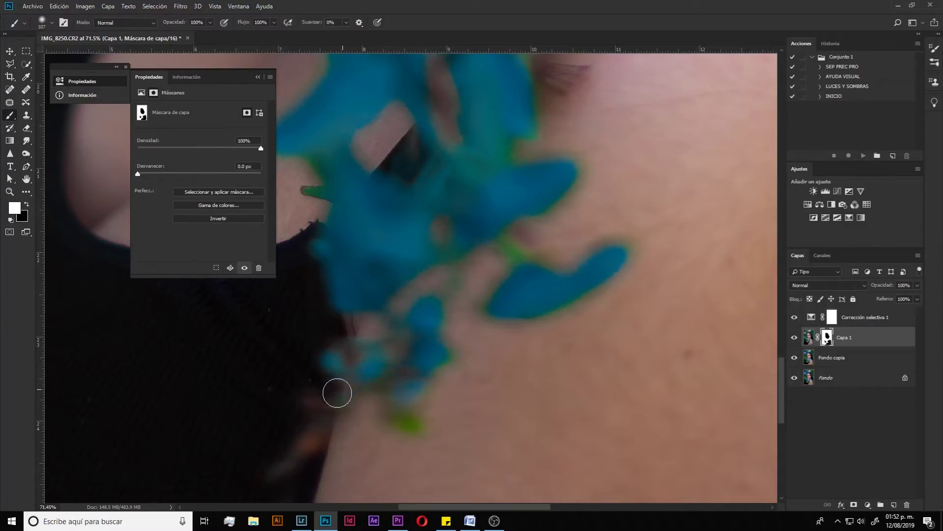
key("z")
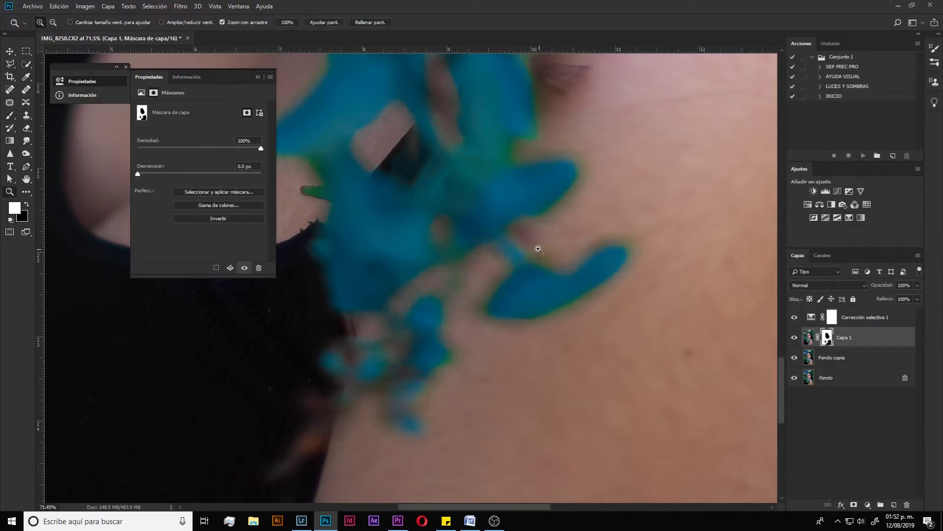
left_click_drag(537, 248, 452, 274)
left_click_drag(511, 226, 556, 243)
key("b")
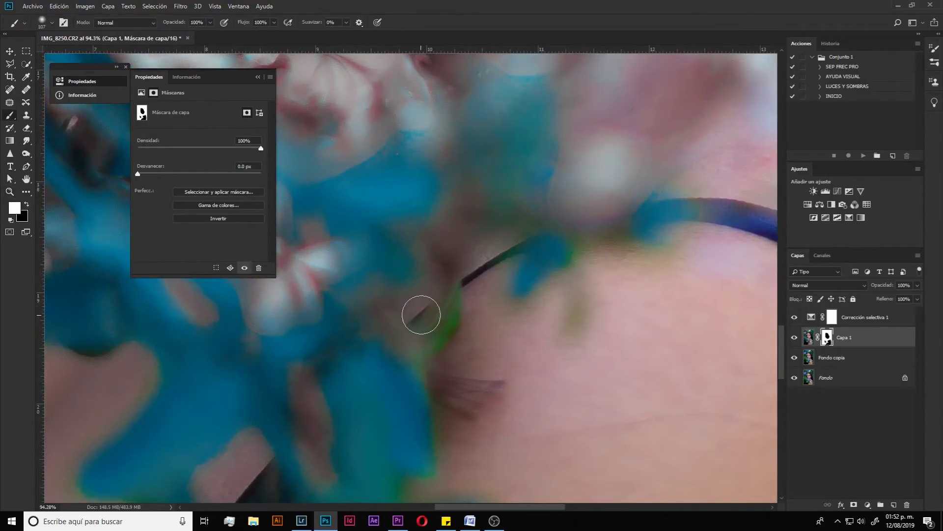
key("z")
left_click_drag(412, 367, 486, 173)
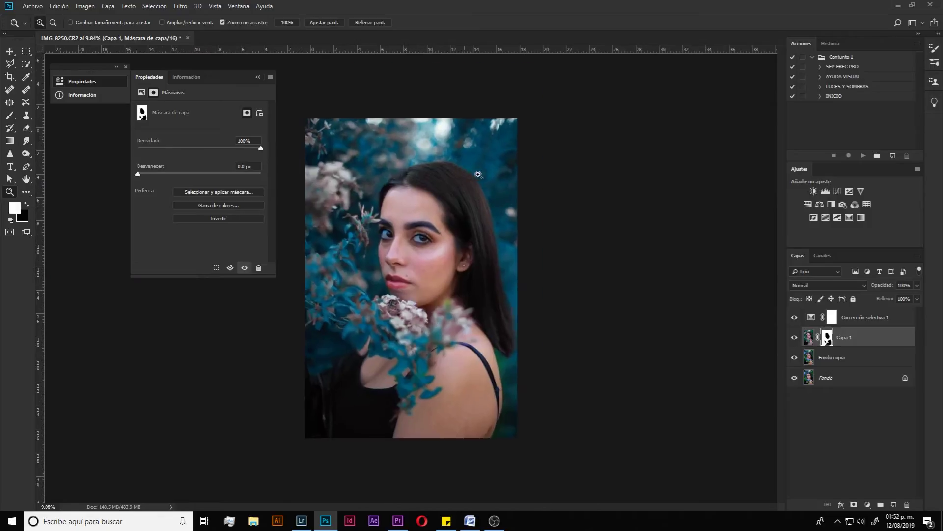
key("b")
left_click_drag(479, 189, 433, 190)
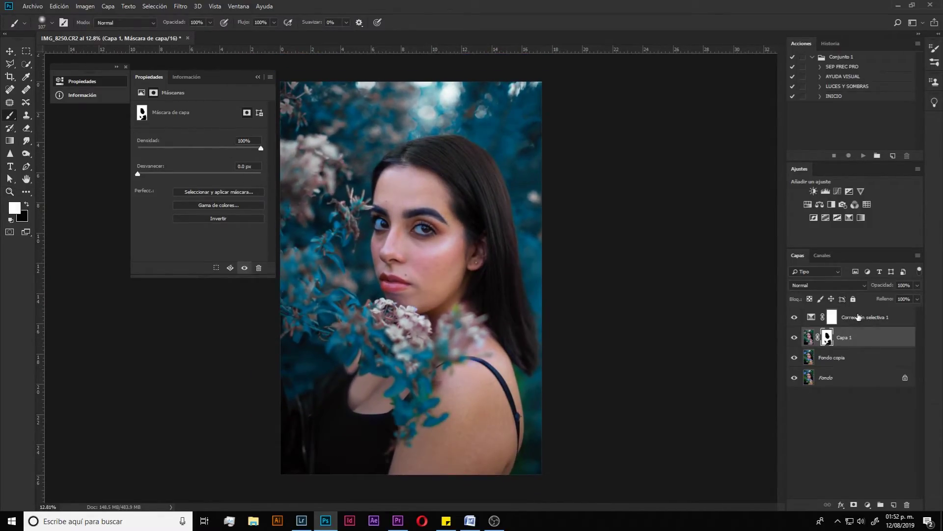
Step: Raise Negro in Cianes, then lower magenta slightly and add yellow in Rojos
left_click(859, 316)
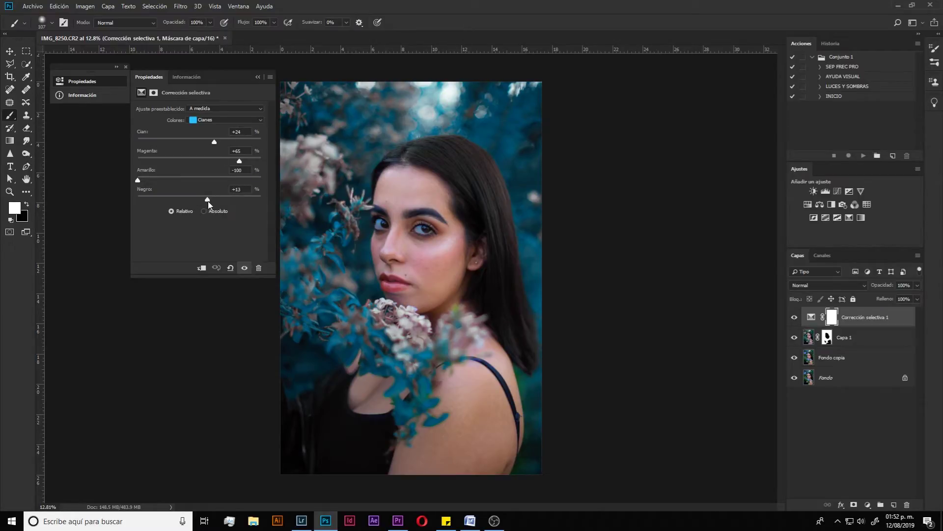
left_click_drag(207, 199, 211, 199)
left_click(241, 119)
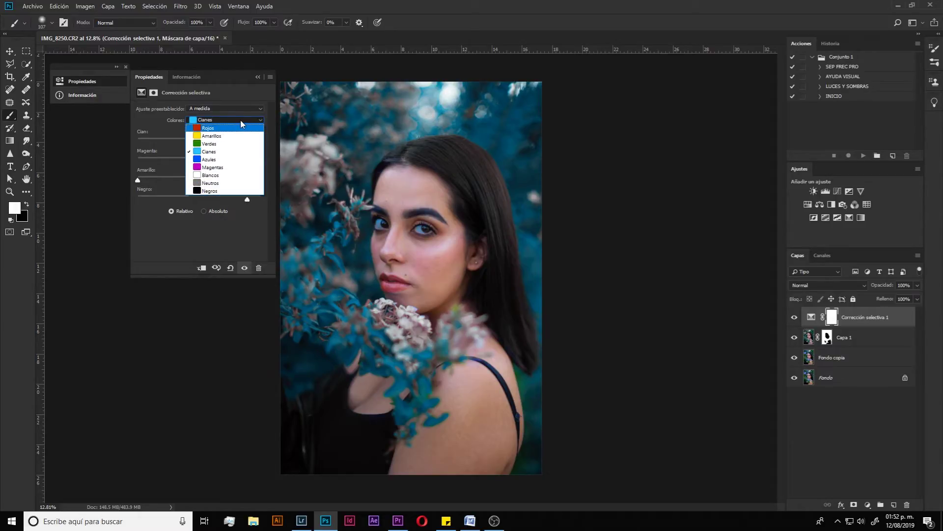
left_click(244, 128)
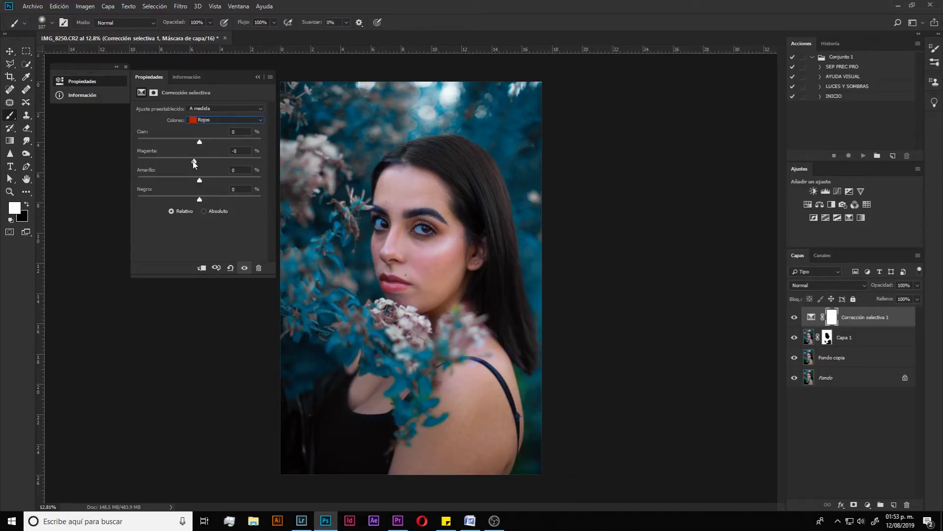
left_click_drag(187, 164, 186, 163)
left_click_drag(189, 181, 205, 180)
Step: Switch to Amarillos and toggle the correction to compare before and after
left_click(223, 120)
left_click(239, 135)
left_click(794, 317)
left_click(794, 317)
left_click(794, 317)
Step: Set Magentas cyan to −17 and Negros to +2 black, then edit Negros magenta
left_click(232, 120)
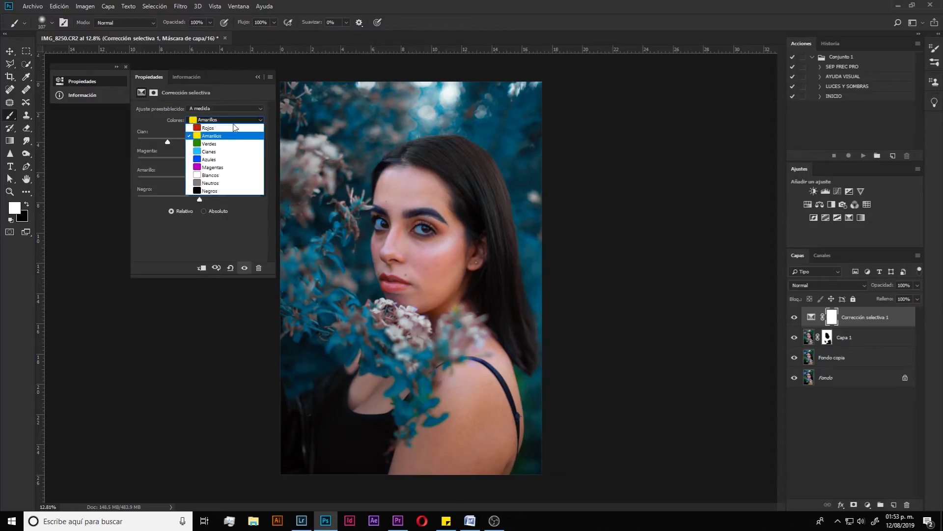
left_click(232, 167)
left_click_drag(199, 162, 197, 158)
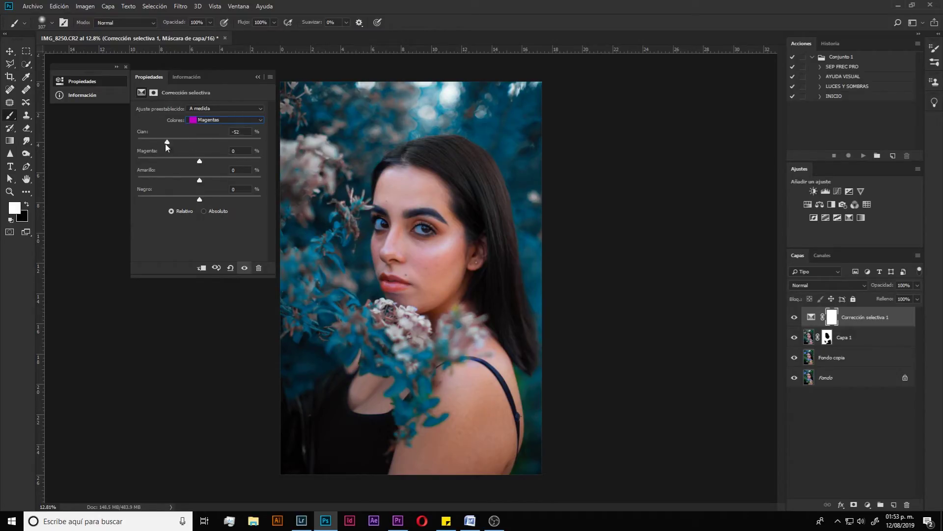
left_click_drag(196, 145, 189, 145)
left_click(217, 120)
left_click(208, 186)
left_click_drag(200, 202, 201, 203)
left_click(234, 151)
type("2")
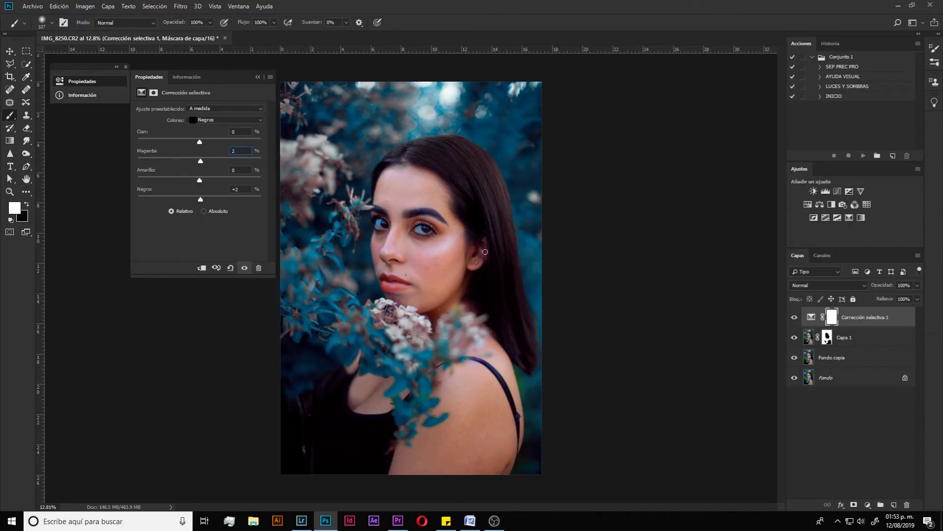
Step: Confirm Negros magenta at +2, compare before and after, and zoom on the face
left_click(795, 317)
left_click(796, 317)
left_click(795, 317)
key("z")
left_click_drag(415, 318, 441, 327)
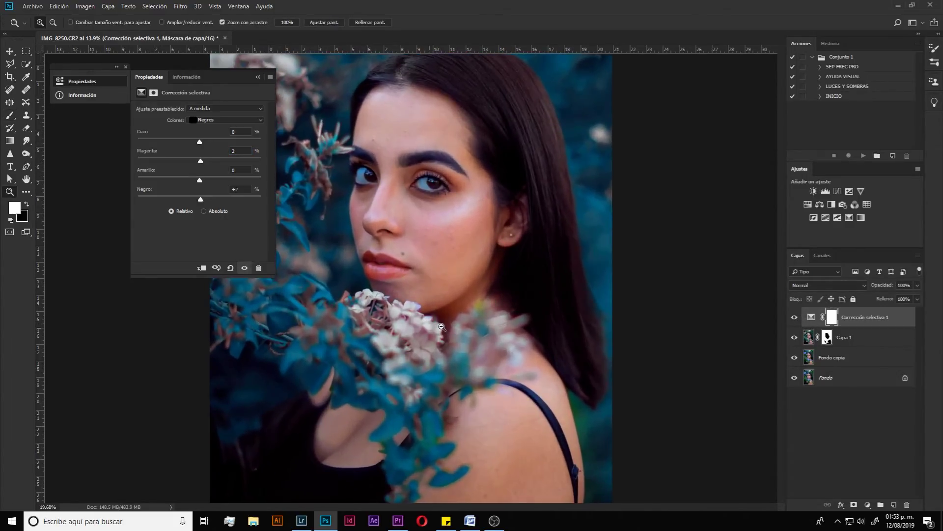
left_click_drag(440, 327, 429, 329)
key("b")
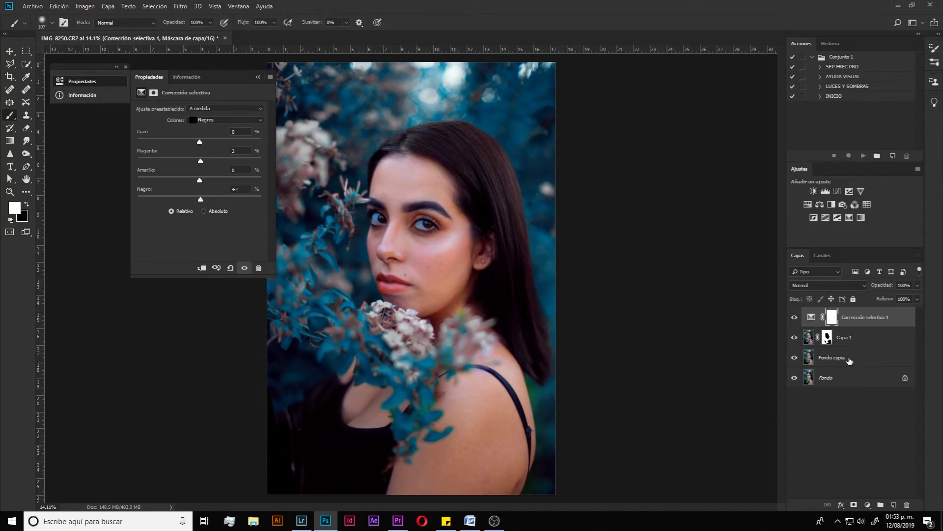
Step: Adjust the zoom on the portrait to review the final colour grade
key("z")
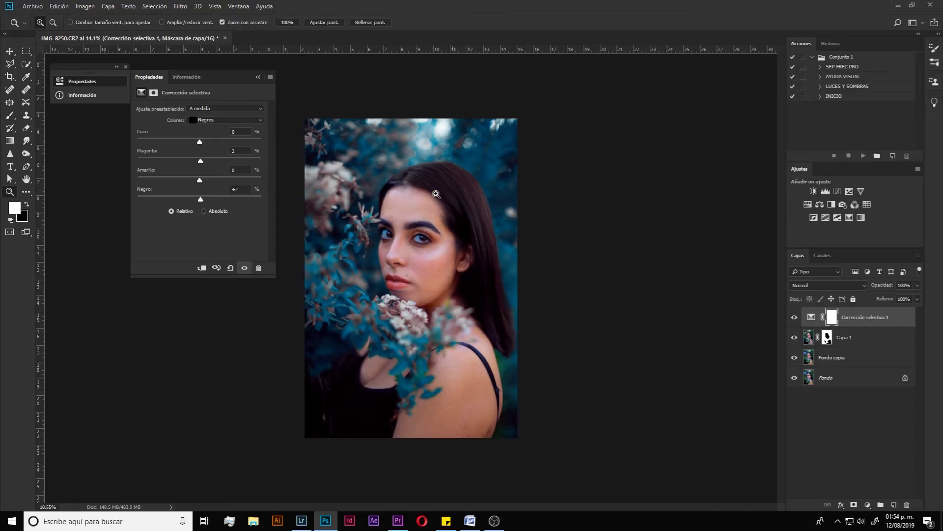
left_click_drag(413, 270, 446, 190)
key("b")
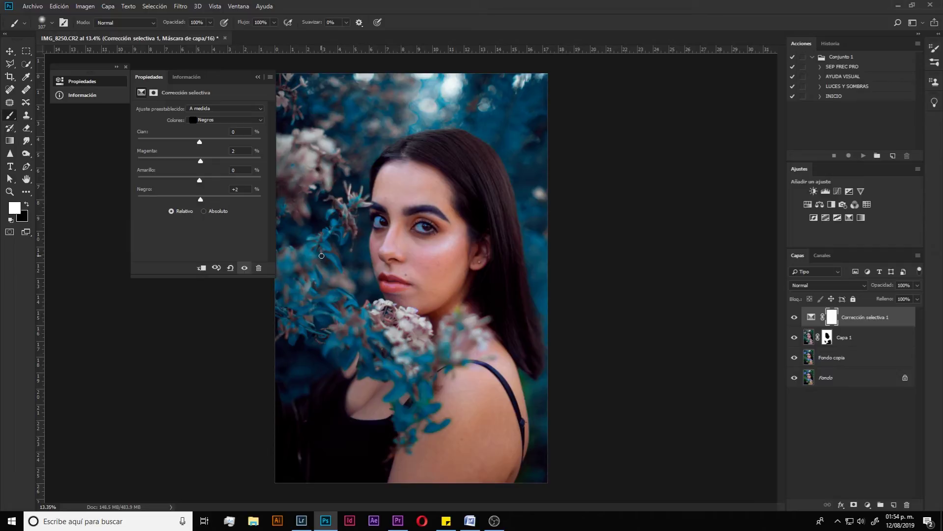
key("z")
left_click_drag(313, 147, 341, 145)
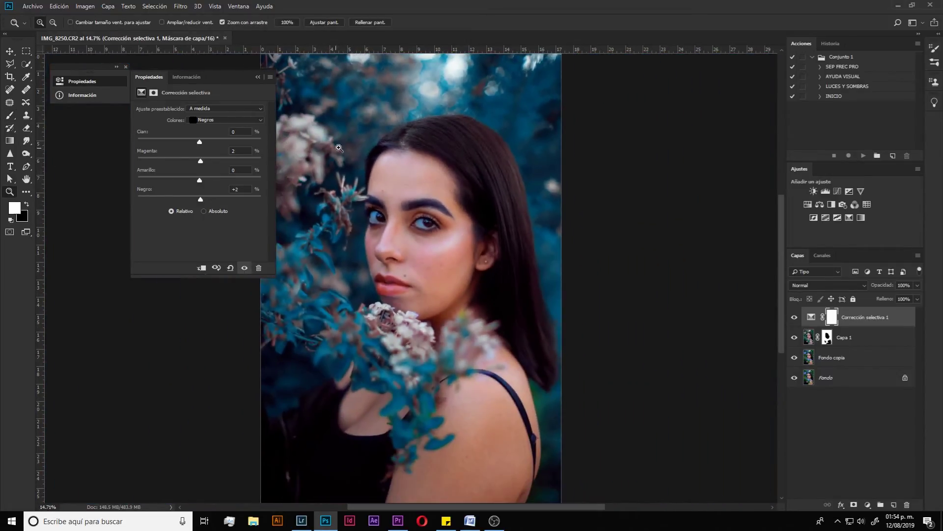
key("b")
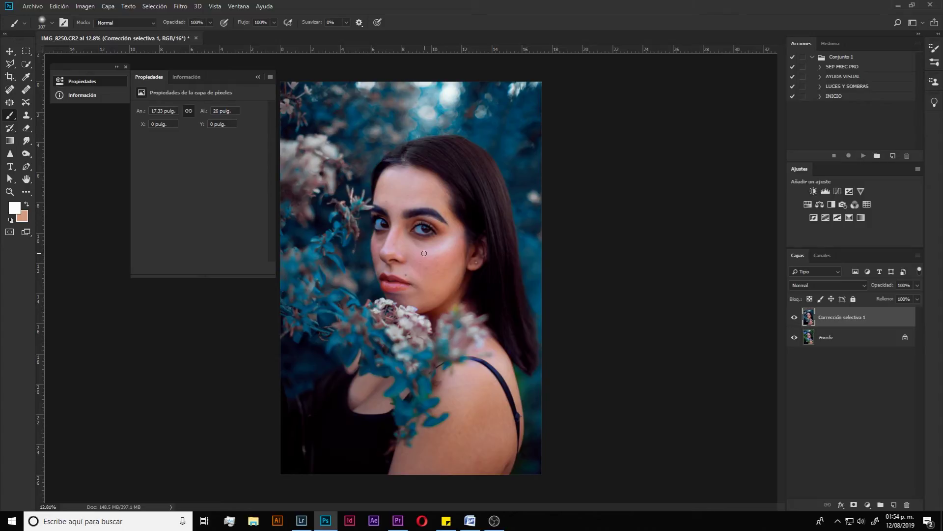
key("z")
mouse_move(424, 253)
left_mouse_down()
mouse_move(422, 164)
mouse_move(409, 166)
left_mouse_up()
key("b")
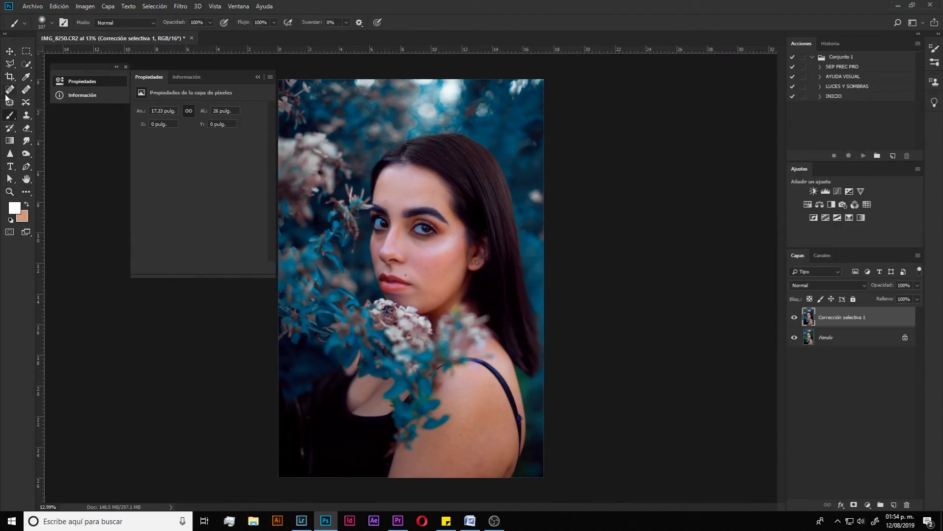
key("z")
left_click_drag(406, 258, 408, 272)
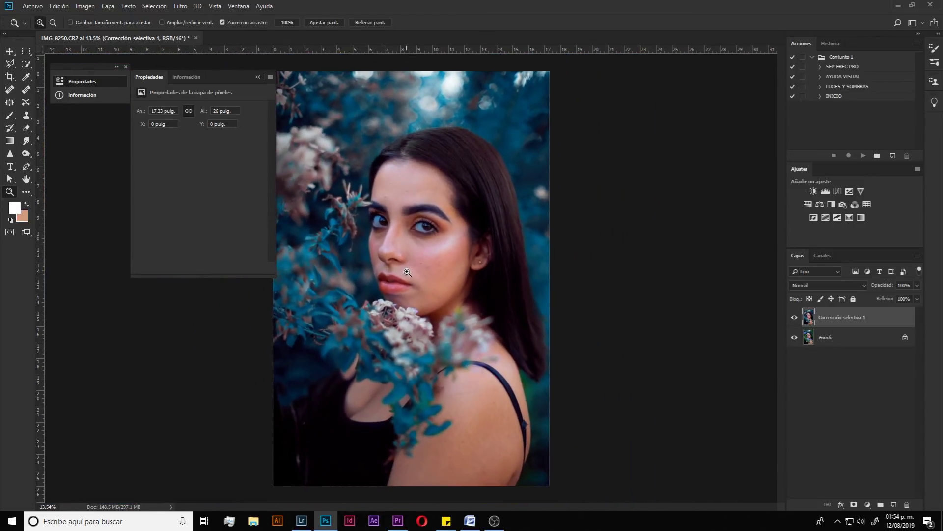
left_click_drag(408, 273, 428, 268)
key("b")
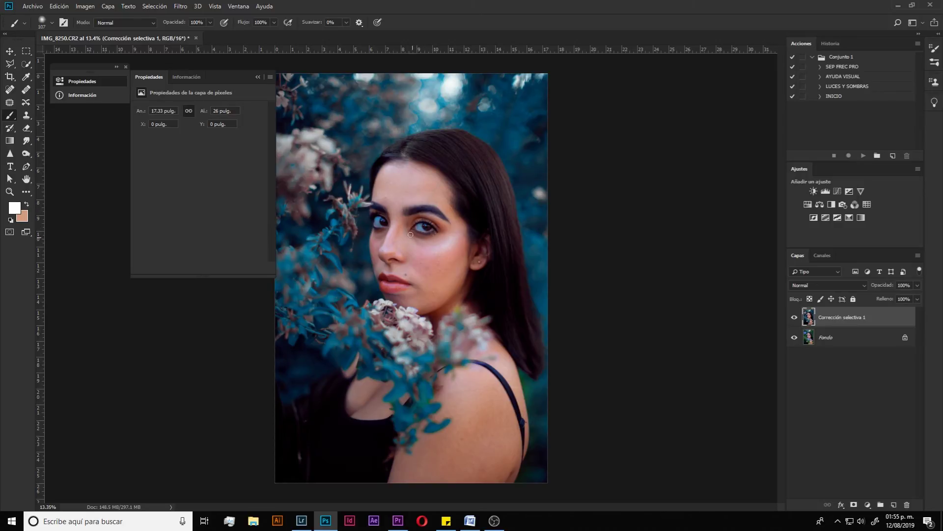
left_click_drag(411, 235, 378, 226)
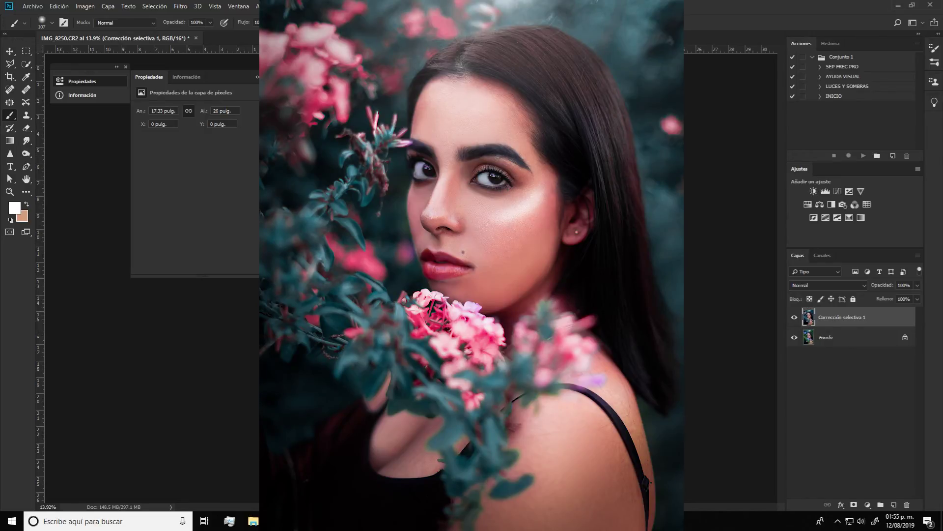
left_click(795, 317)
left_click(794, 317)
left_click(794, 317)
left_click(795, 317)
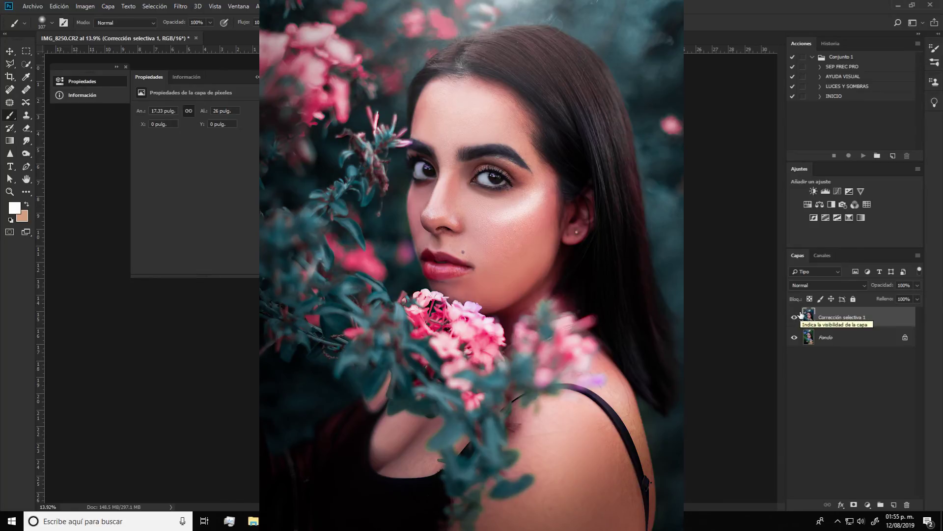
key("z")
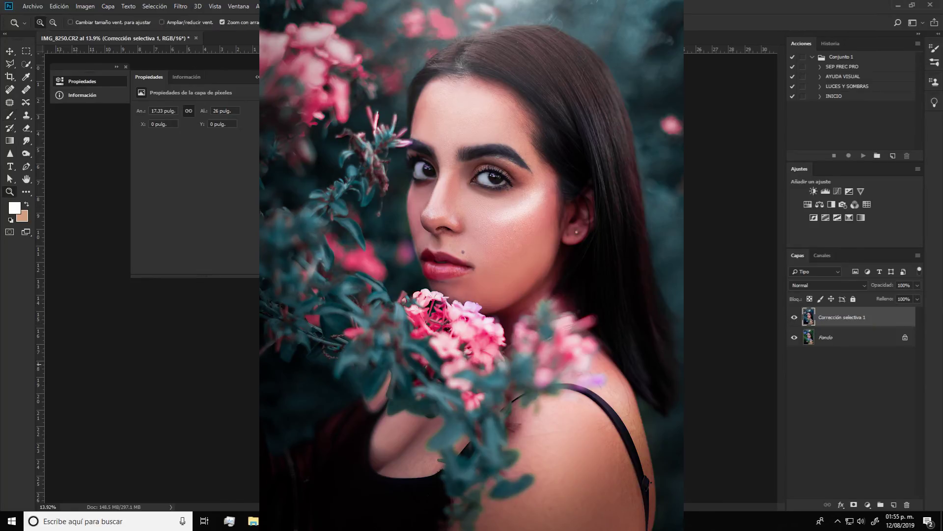
left_click(795, 317)
left_click(795, 317)
left_click(794, 317)
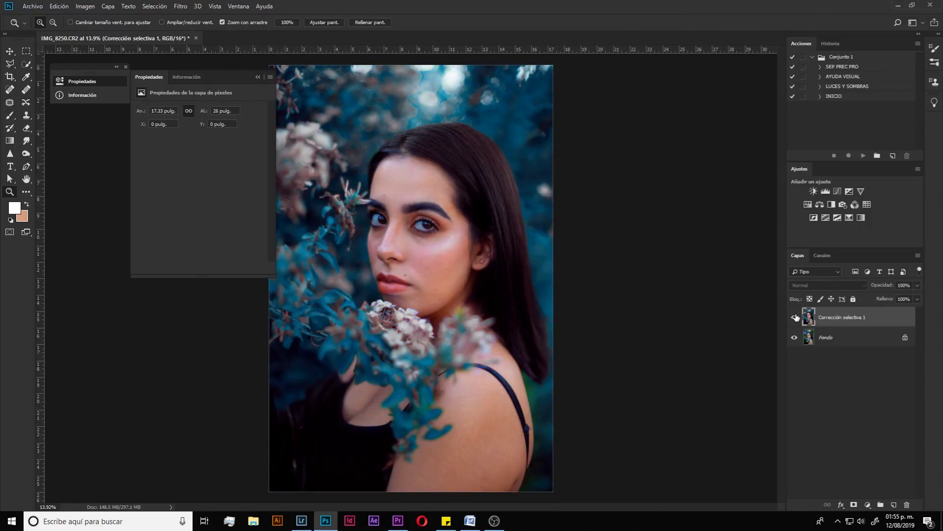
left_click(795, 317)
left_click(796, 317)
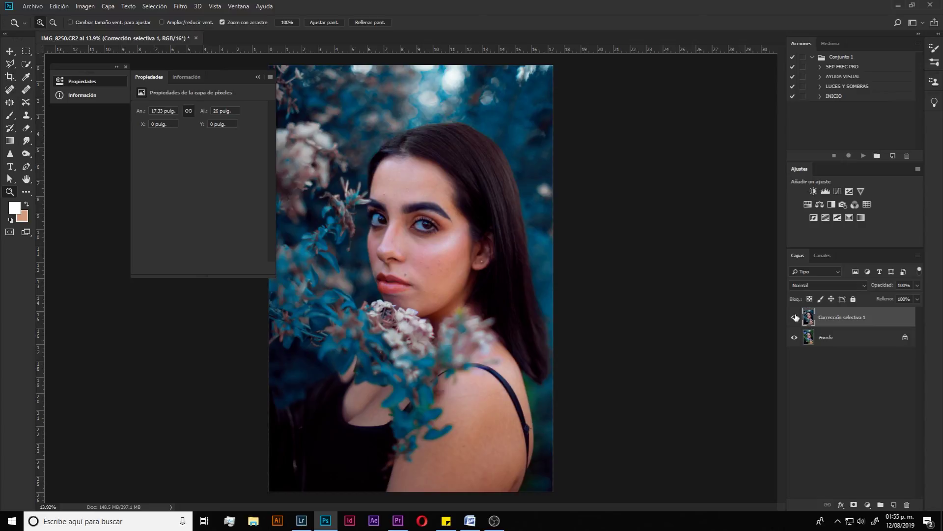